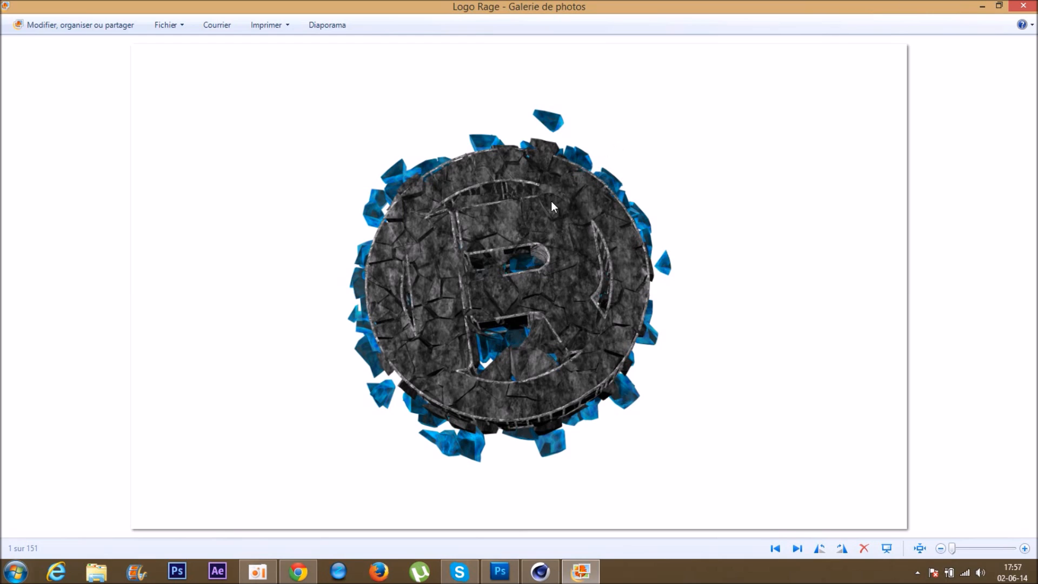
Leave the logo picture for Cinema 4D and delete the blue and yellow default materials from the scene.
{"action": "left_click", "coordinate": [1023, 6]}
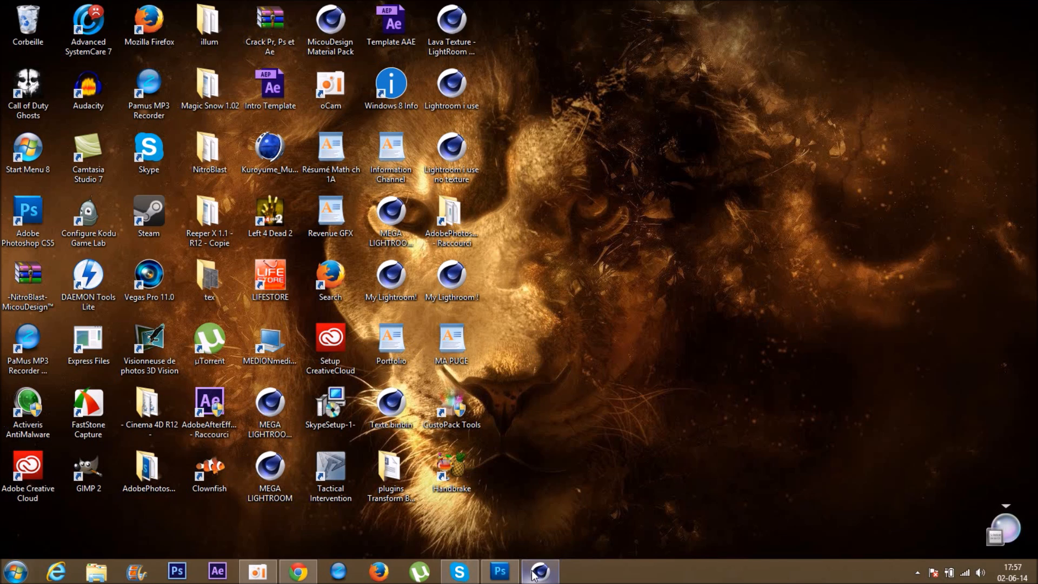
{"action": "left_click", "coordinate": [534, 575]}
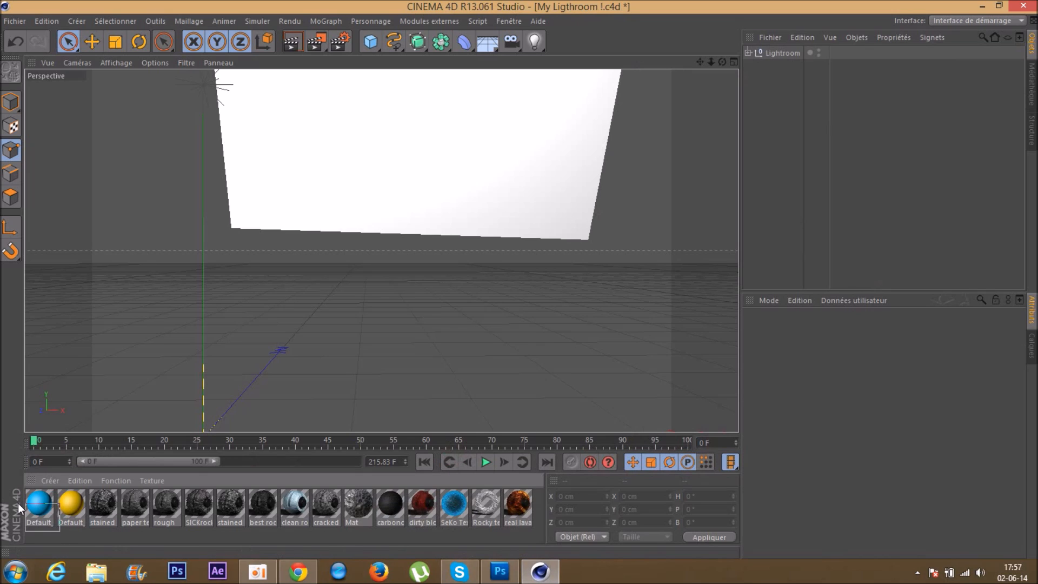
{"action": "key", "text": "Delete"}
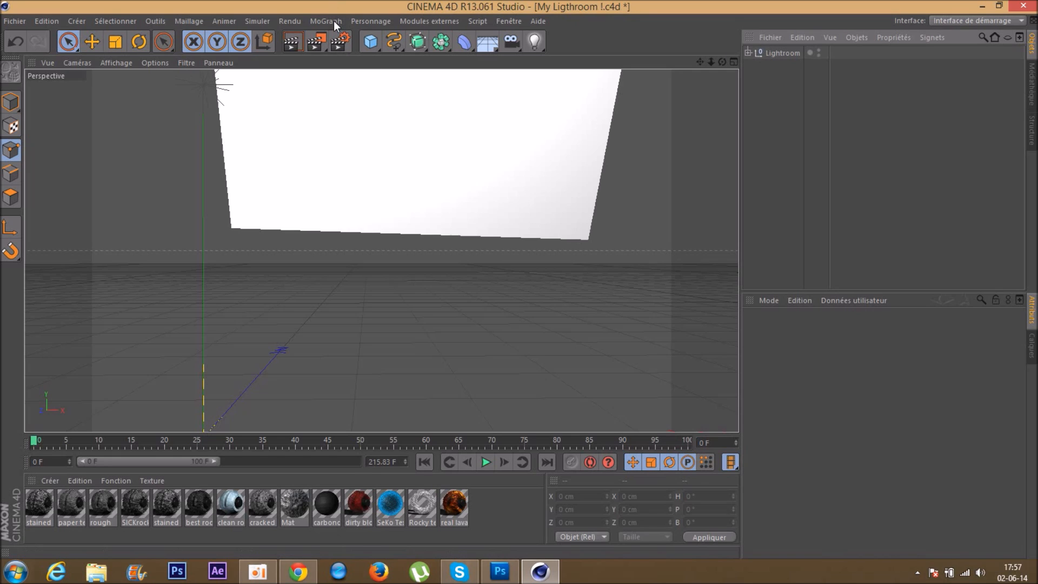
Merge the Dare Illustrator logo into the lightroom scene with a scale factor of 1 centimetre and connected splines.
{"action": "left_click", "coordinate": [21, 22]}
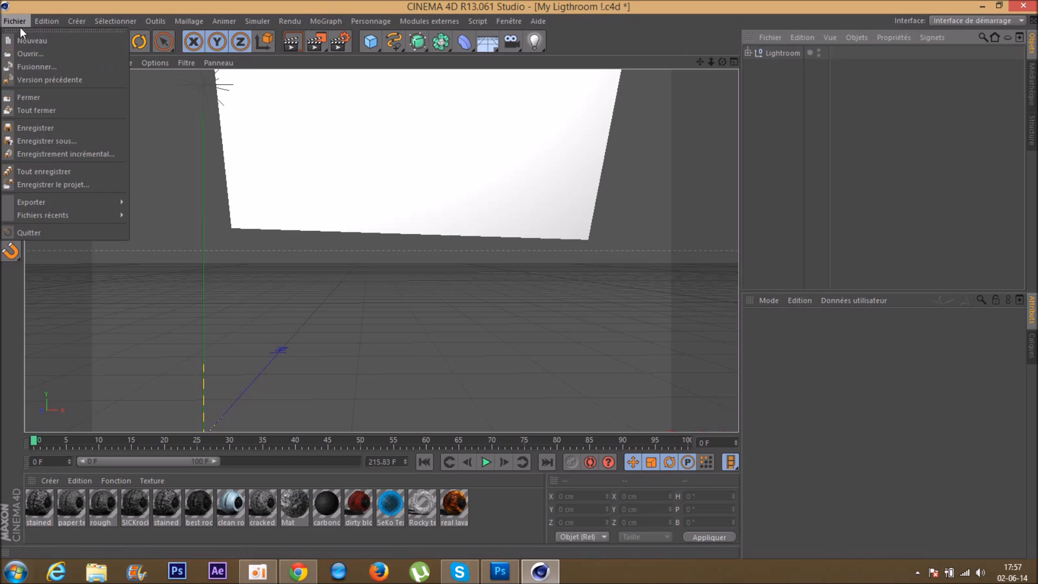
{"action": "left_click", "coordinate": [24, 65]}
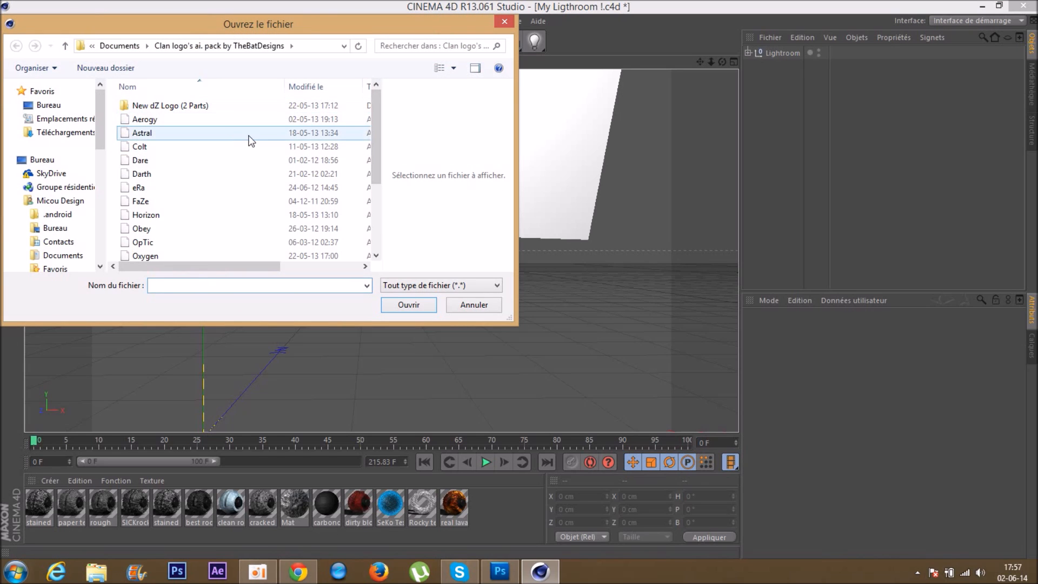
{"action": "left_click", "coordinate": [230, 162]}
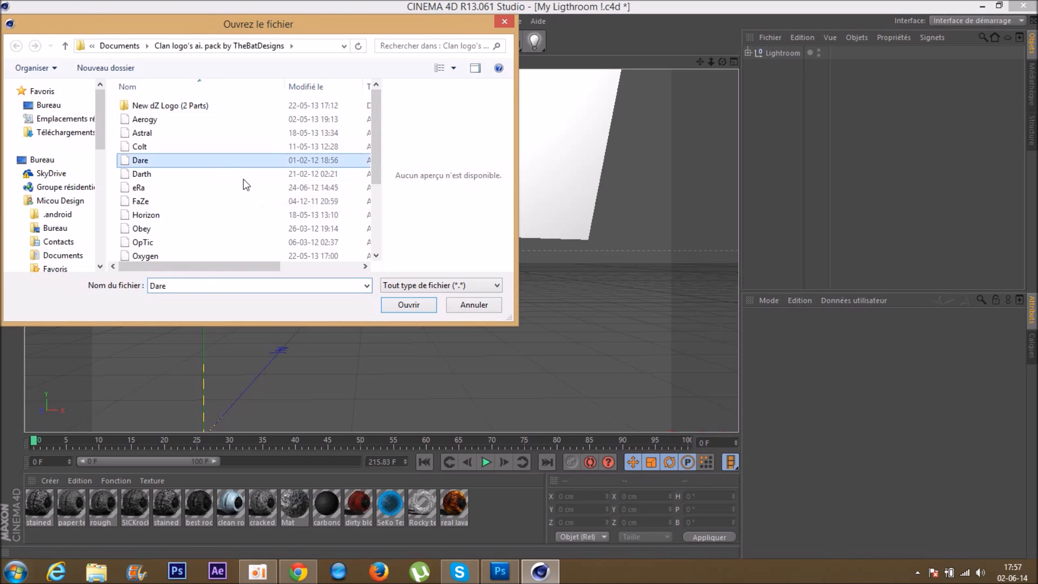
{"action": "left_click", "coordinate": [419, 306]}
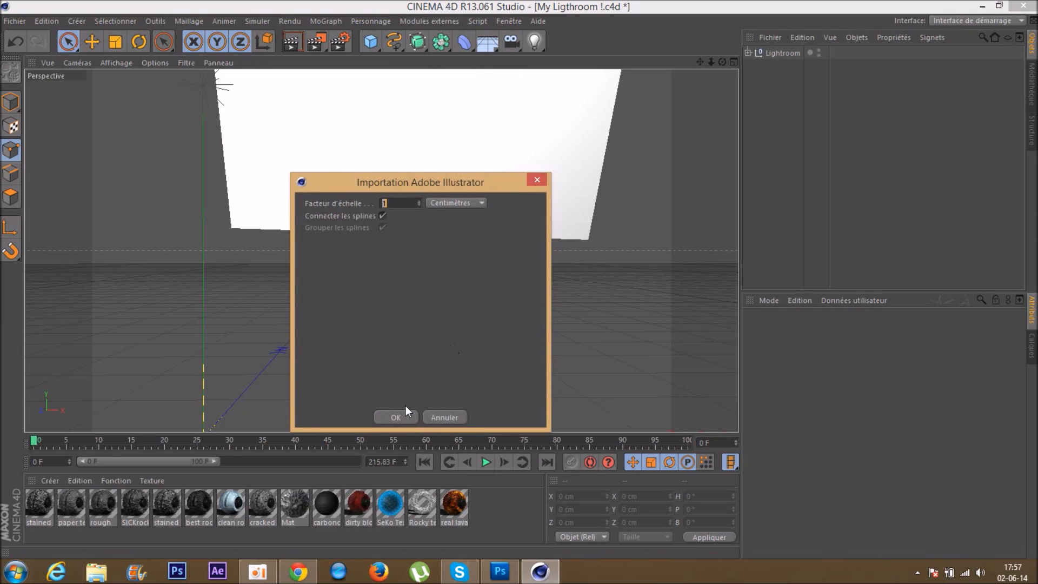
{"action": "left_click", "coordinate": [401, 417]}
{"action": "left_click", "coordinate": [748, 53]}
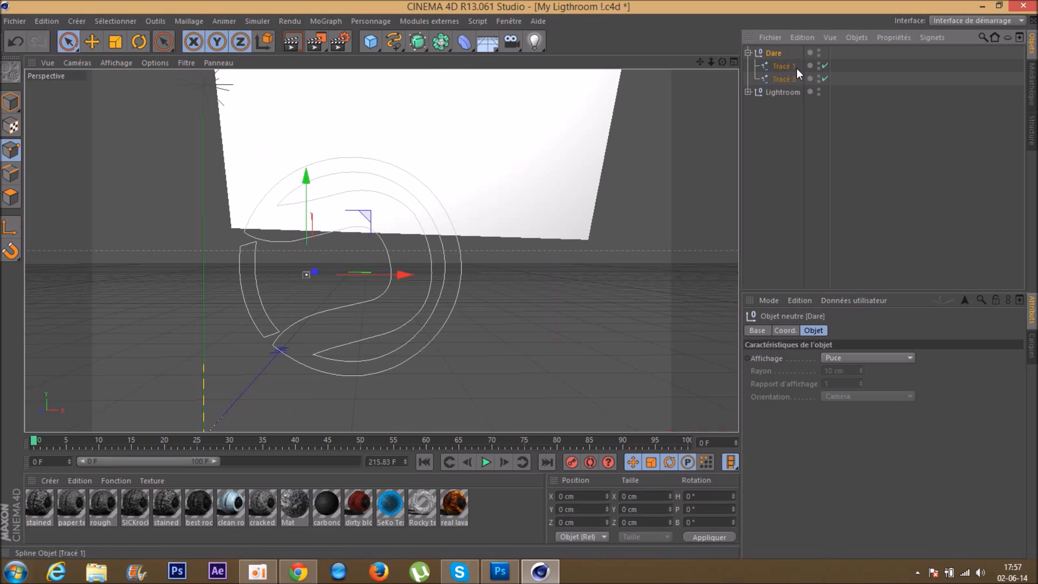
{"action": "left_click", "coordinate": [748, 52]}
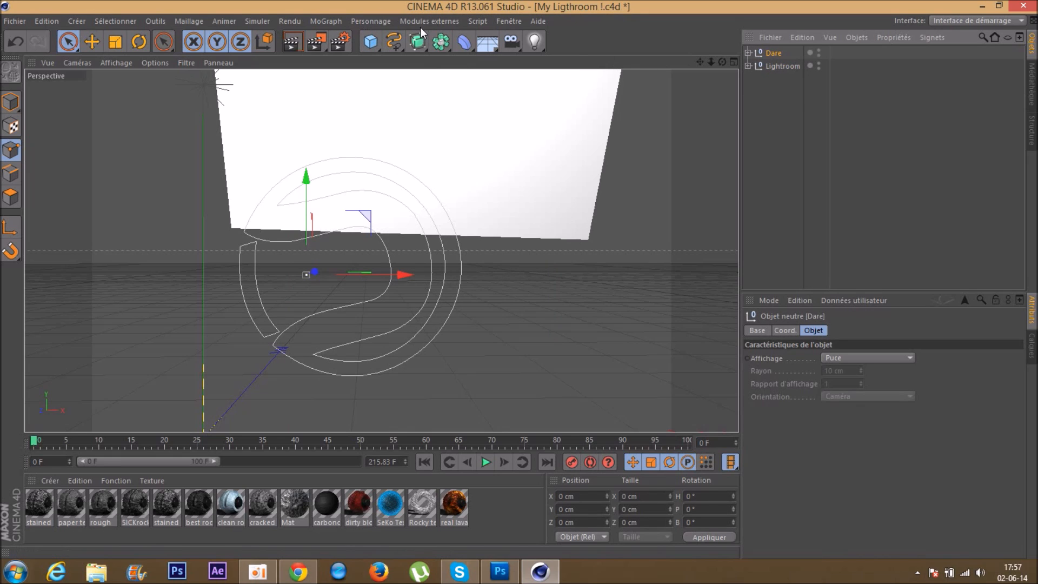
Create two Extrusion NURBS objects and nest one of the logo's two paths in each, inside the Dare group.
{"action": "left_click", "coordinate": [416, 42]}
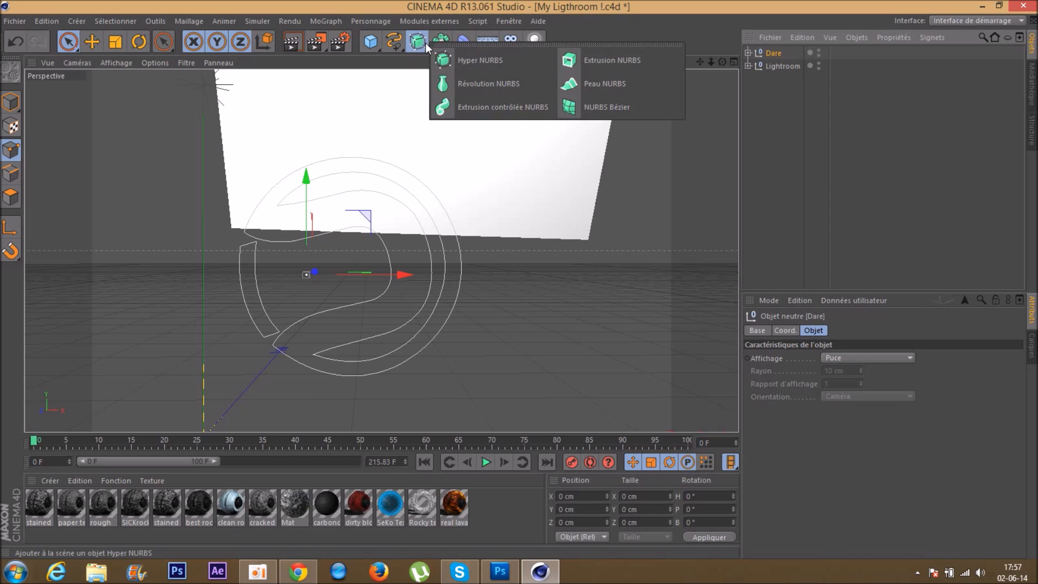
{"action": "left_click", "coordinate": [569, 61]}
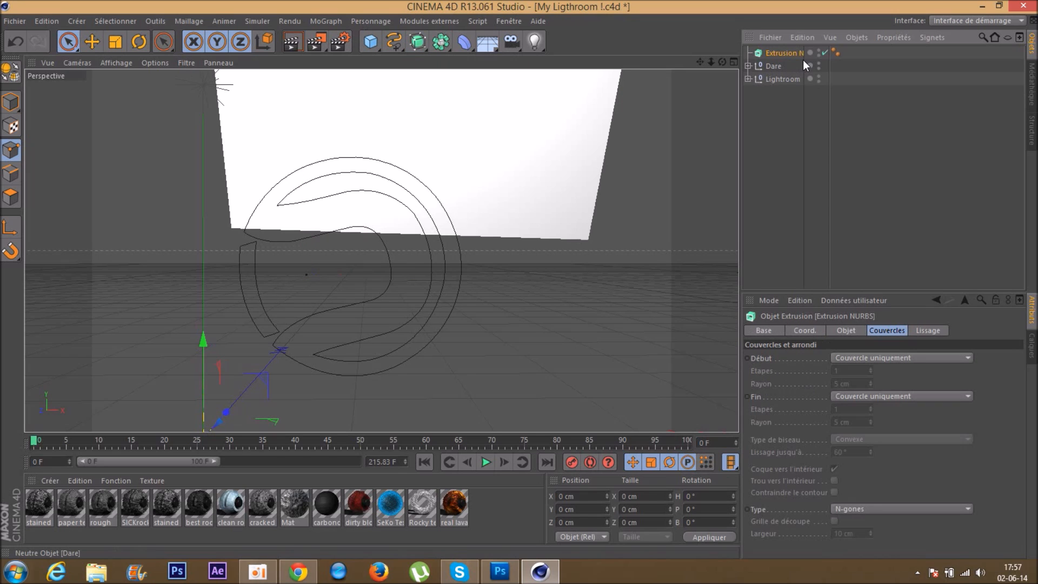
{"action": "key", "text": "ctrl+v"}
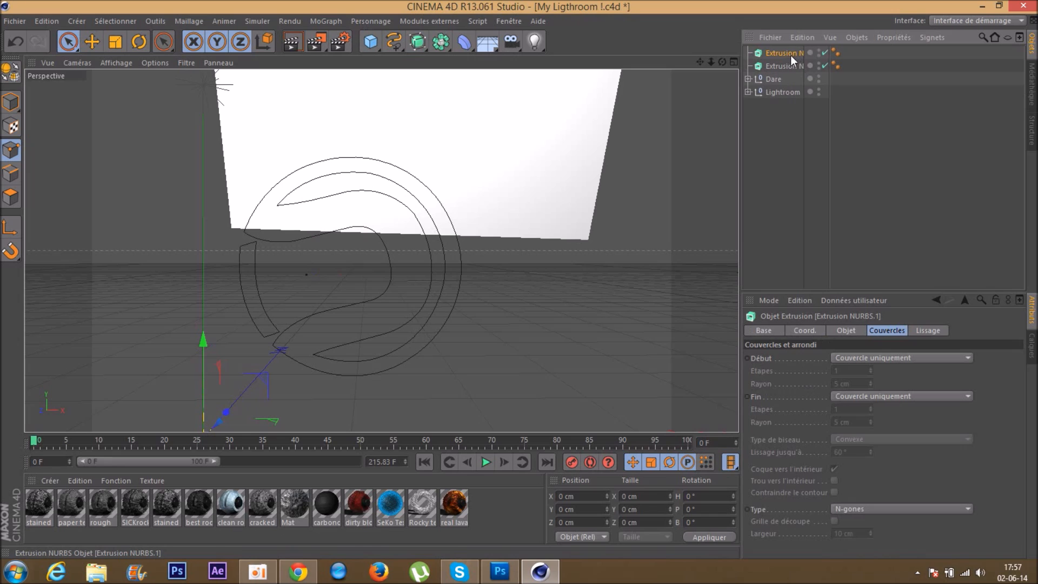
{"action": "left_click", "coordinate": [794, 64], "text": "ctrl"}
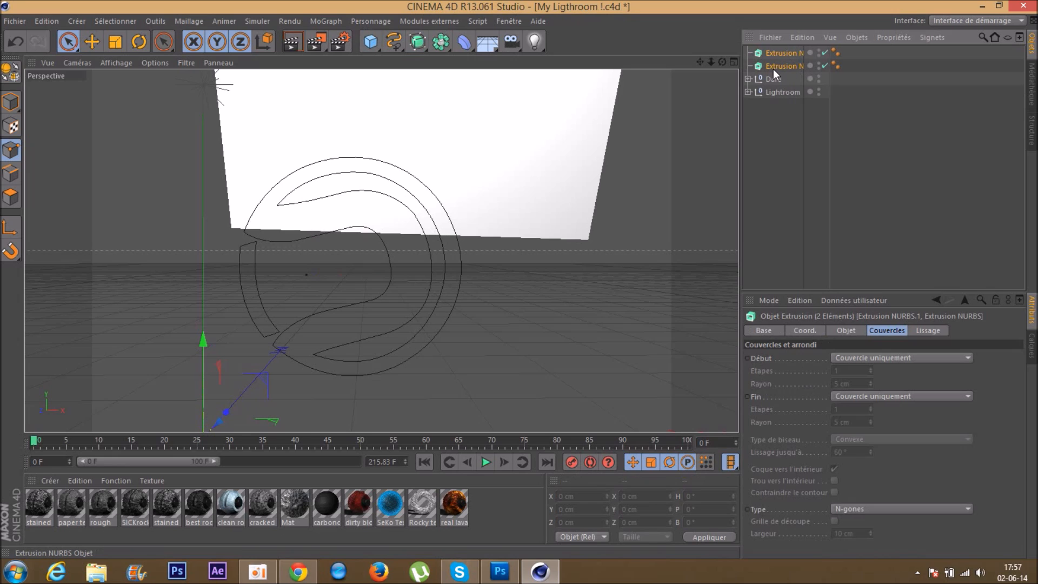
{"action": "mouse_move", "coordinate": [792, 56]}
{"action": "left_mouse_down"}
{"action": "mouse_move", "coordinate": [777, 81]}
{"action": "mouse_move", "coordinate": [790, 79]}
{"action": "mouse_move", "coordinate": [786, 66]}
{"action": "left_mouse_up"}
{"action": "left_click", "coordinate": [755, 66]}
{"action": "left_click", "coordinate": [787, 66]}
Set the Z movement of both logo extrusions to 40 cm.
{"action": "left_click", "coordinate": [791, 78], "text": "shift"}
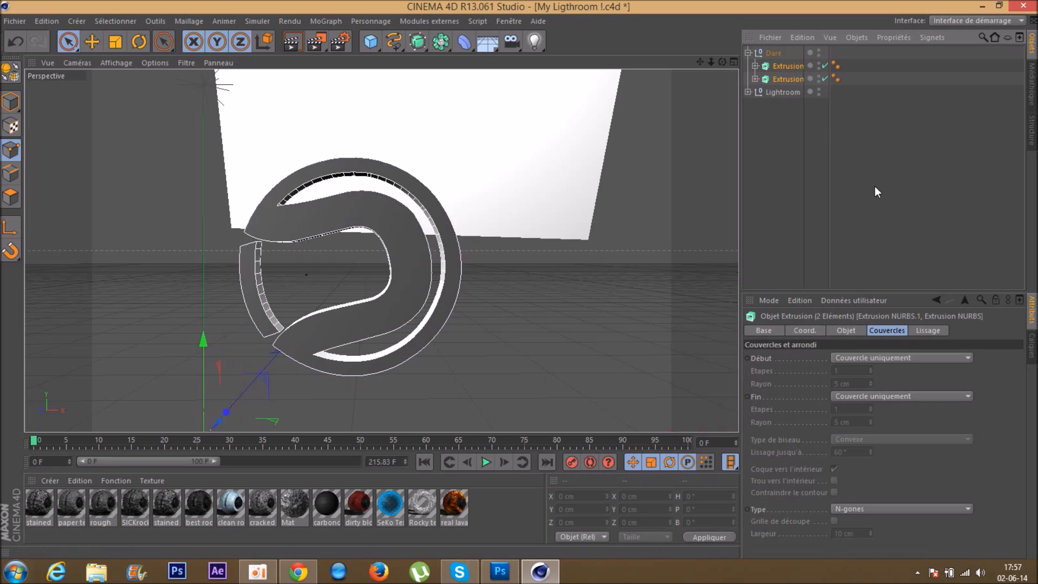
{"action": "left_click", "coordinate": [853, 329]}
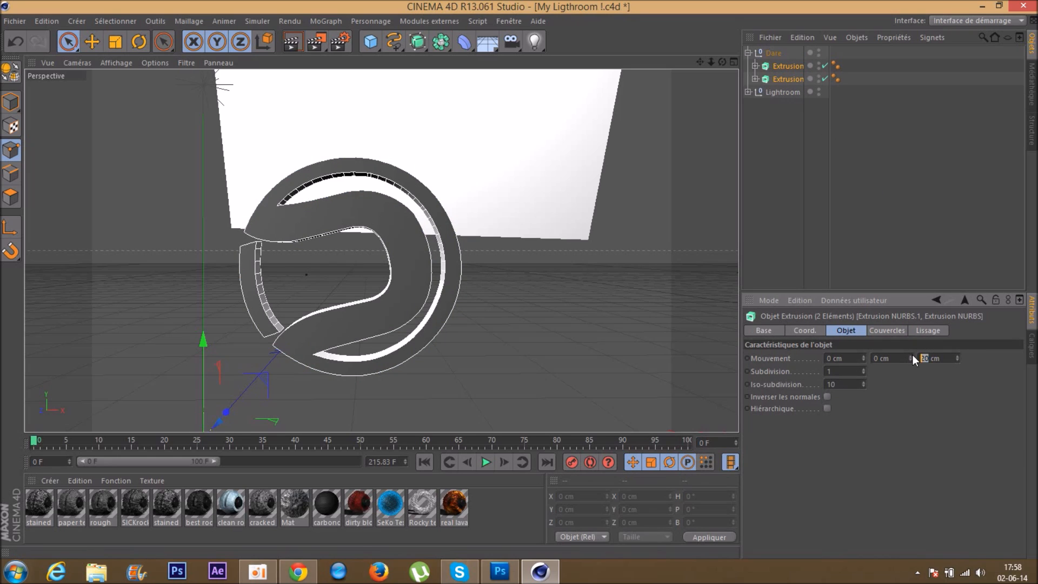
{"action": "key", "text": "Return"}
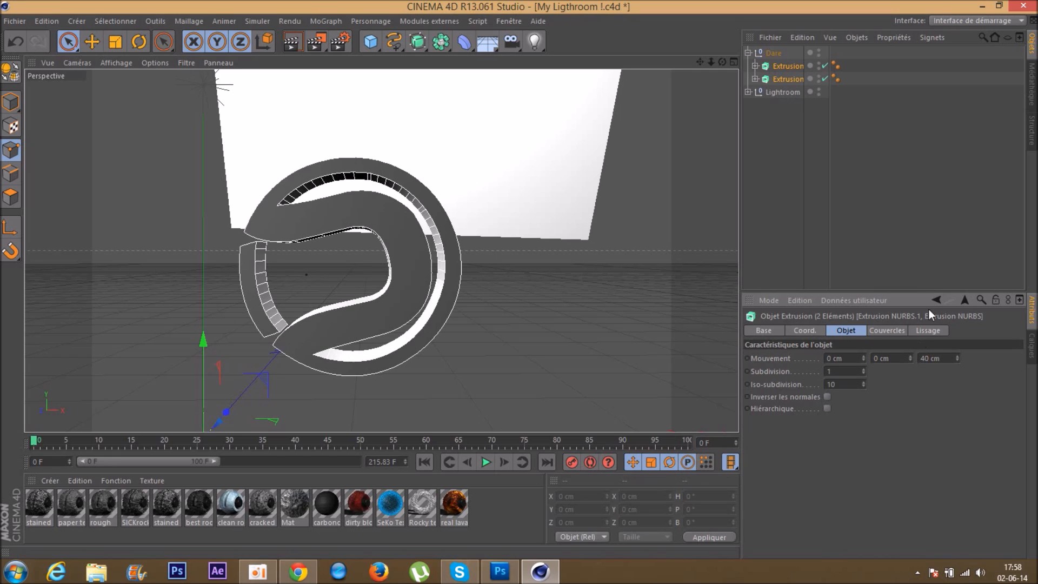
Set the start and end caps of both extrusions to Couvercle et biseau.
{"action": "left_click", "coordinate": [892, 328]}
{"action": "left_click", "coordinate": [880, 359]}
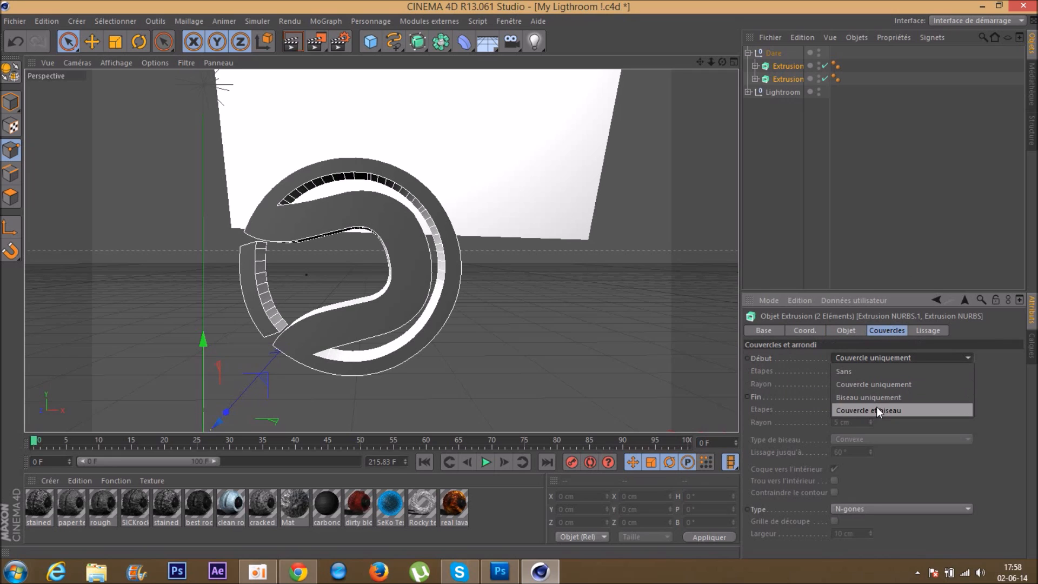
{"action": "left_click", "coordinate": [876, 405]}
{"action": "left_click", "coordinate": [875, 394]}
{"action": "left_click", "coordinate": [870, 445]}
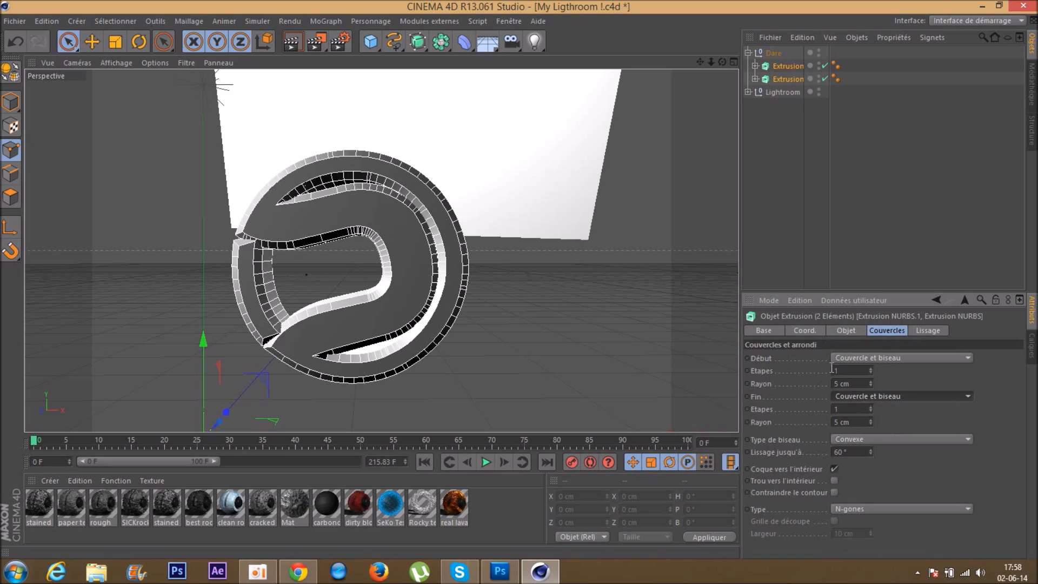
Set the start and end bevel radius of both extrusions to 0.5 cm.
{"action": "left_click", "coordinate": [835, 383]}
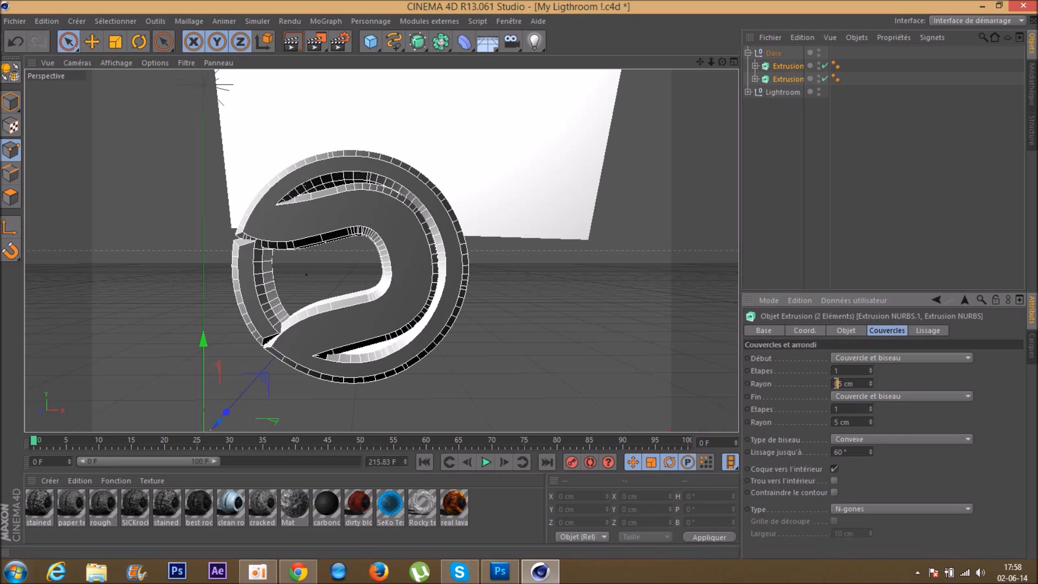
{"action": "type", "text": "0."}
{"action": "key", "text": "Return"}
{"action": "left_click", "coordinate": [836, 422]}
{"action": "type", "text": "0"}
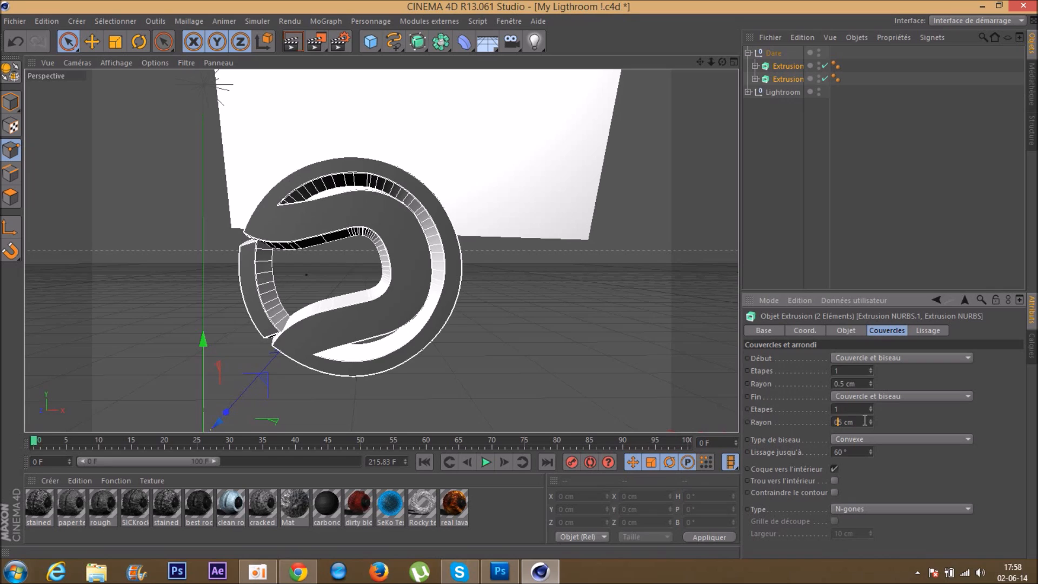
{"action": "type", "text": "."}
{"action": "key", "text": "Return"}
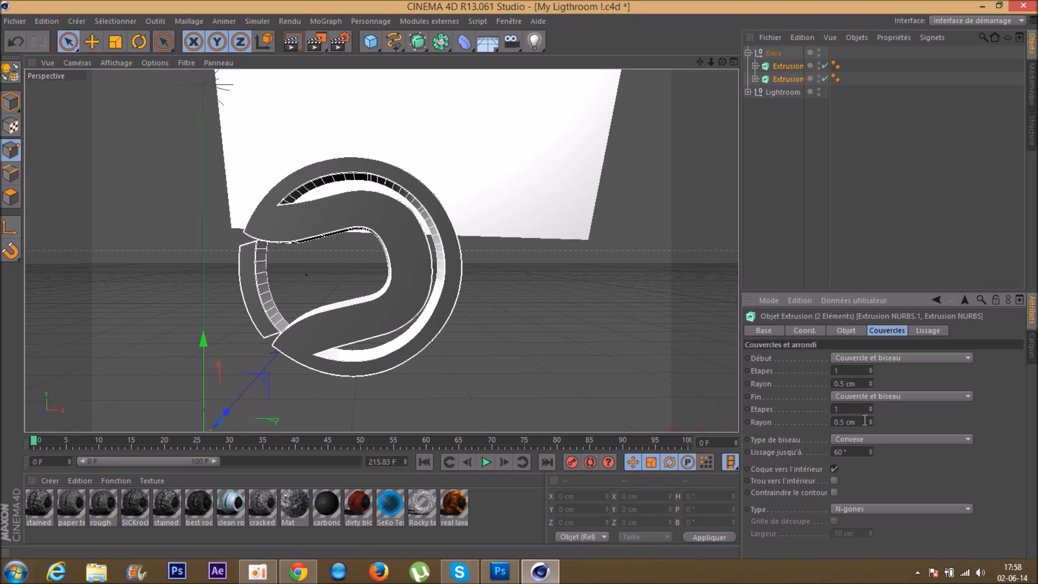
{"action": "left_click", "coordinate": [869, 197]}
{"action": "left_click", "coordinate": [749, 52]}
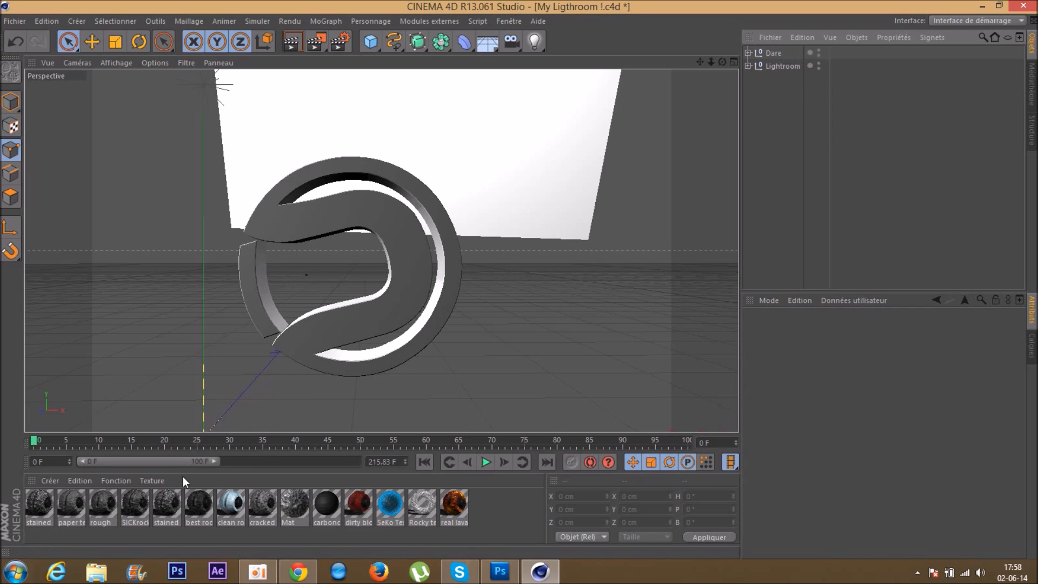
Apply the first stained rock material to the Dare group with Cubique projection and render a preview of the view.
{"action": "left_click", "coordinate": [30, 504]}
{"action": "left_click", "coordinate": [270, 503]}
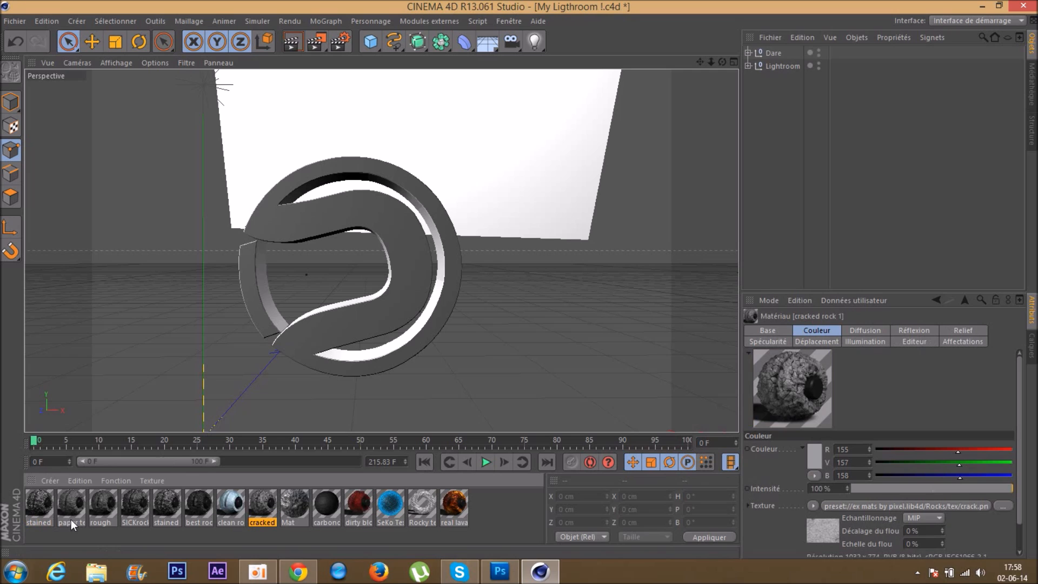
{"action": "left_click", "coordinate": [44, 497]}
{"action": "left_click_drag", "start_coordinate": [44, 498], "coordinate": [774, 53]}
{"action": "left_click", "coordinate": [891, 384]}
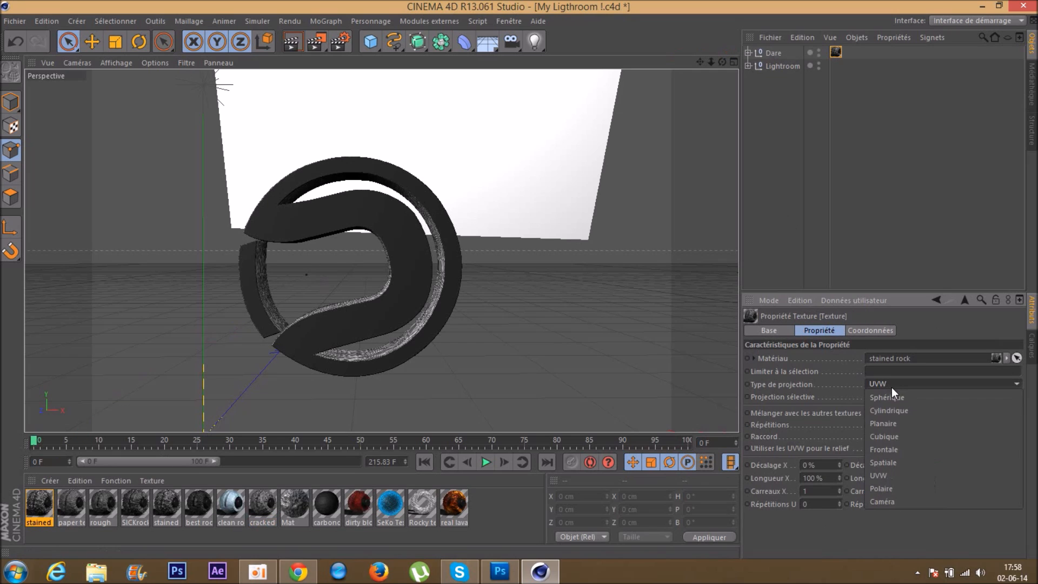
{"action": "left_click", "coordinate": [900, 425]}
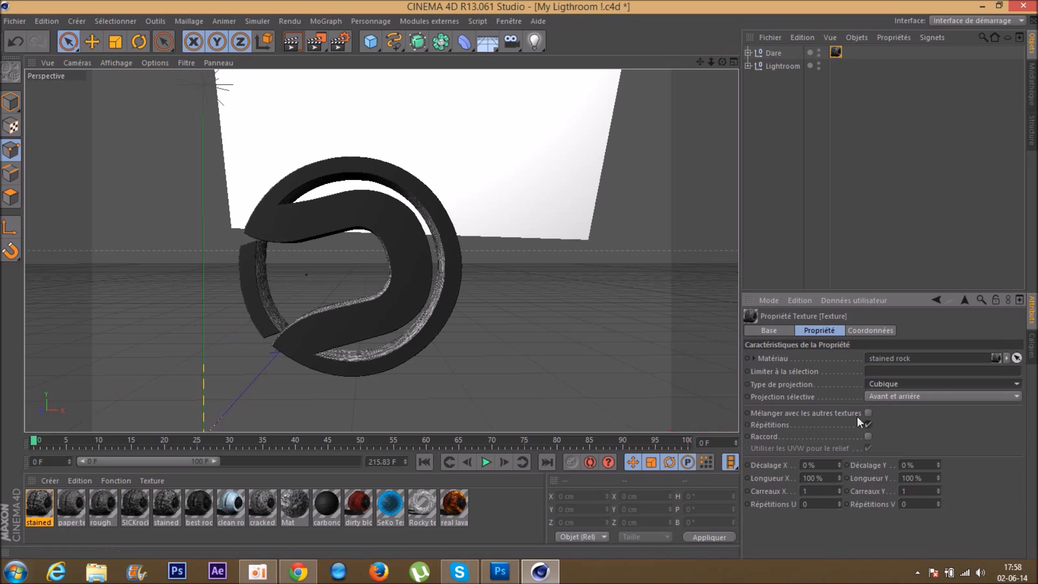
{"action": "left_click", "coordinate": [297, 36]}
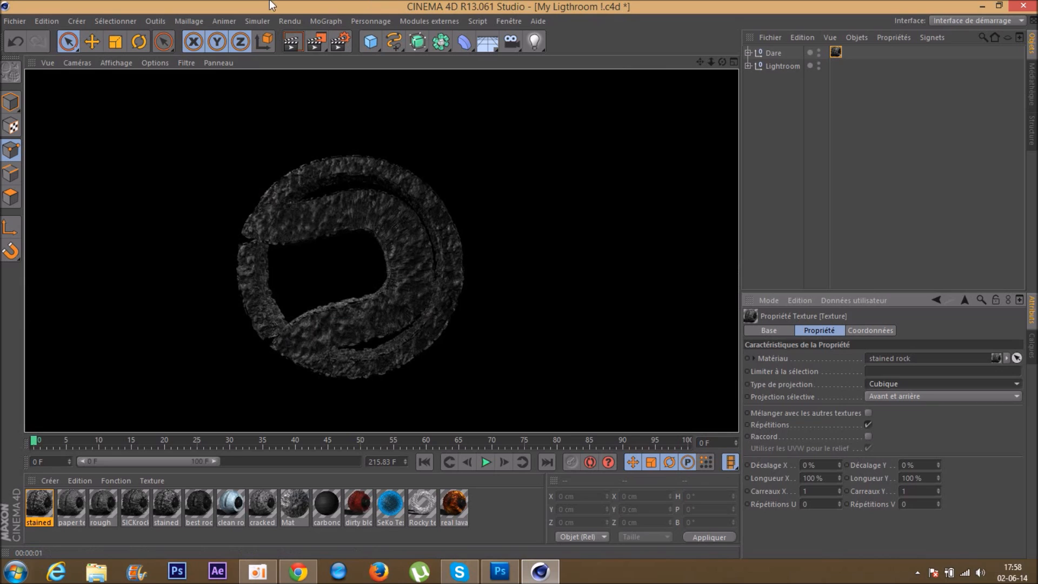
{"action": "left_click", "coordinate": [904, 188]}
Duplicate the textured Dare group and nest the copy inside a new Réseau d'atomes object.
{"action": "left_click", "coordinate": [776, 52]}
{"action": "key", "text": "ctrl+c"}
{"action": "key", "text": "ctrl+v"}
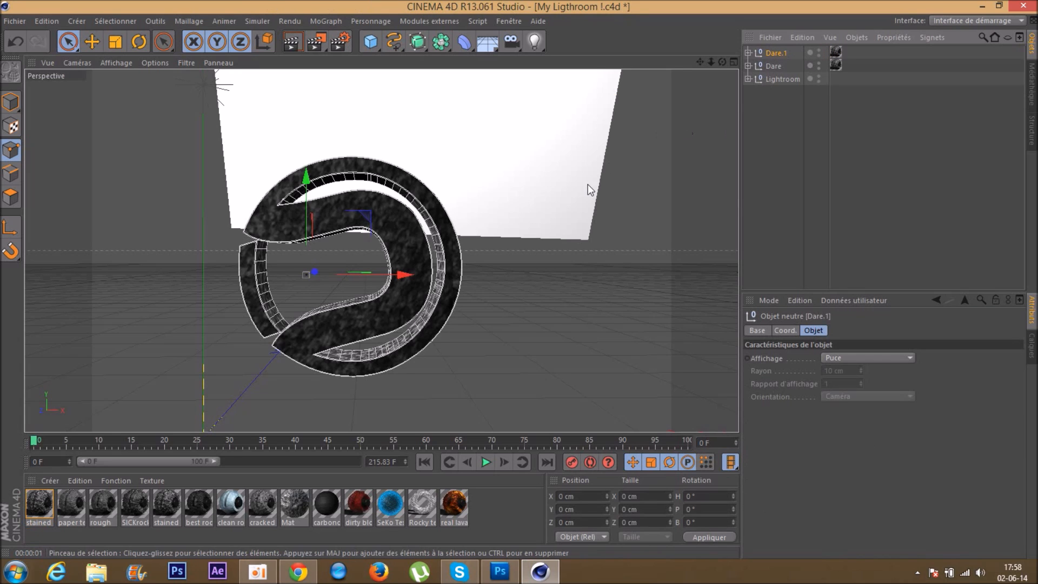
{"action": "left_click", "coordinate": [440, 41]}
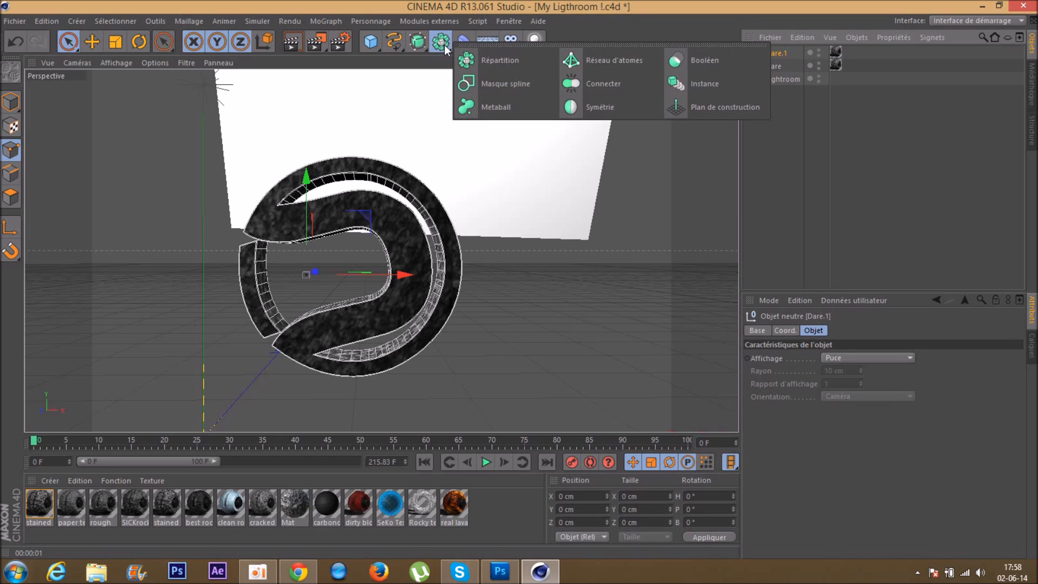
{"action": "left_click", "coordinate": [658, 64]}
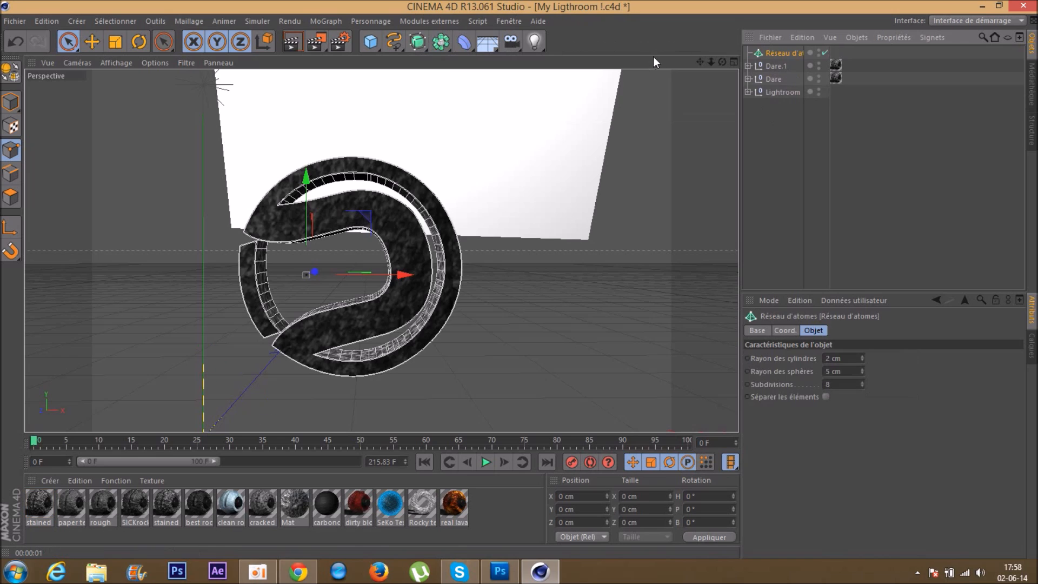
{"action": "left_click_drag", "start_coordinate": [778, 64], "coordinate": [784, 53]}
{"action": "left_click", "coordinate": [805, 52]}
Set both the cylinder radius and the sphere radius of the Réseau d'atomes to 1 cm.
{"action": "left_click", "coordinate": [780, 53]}
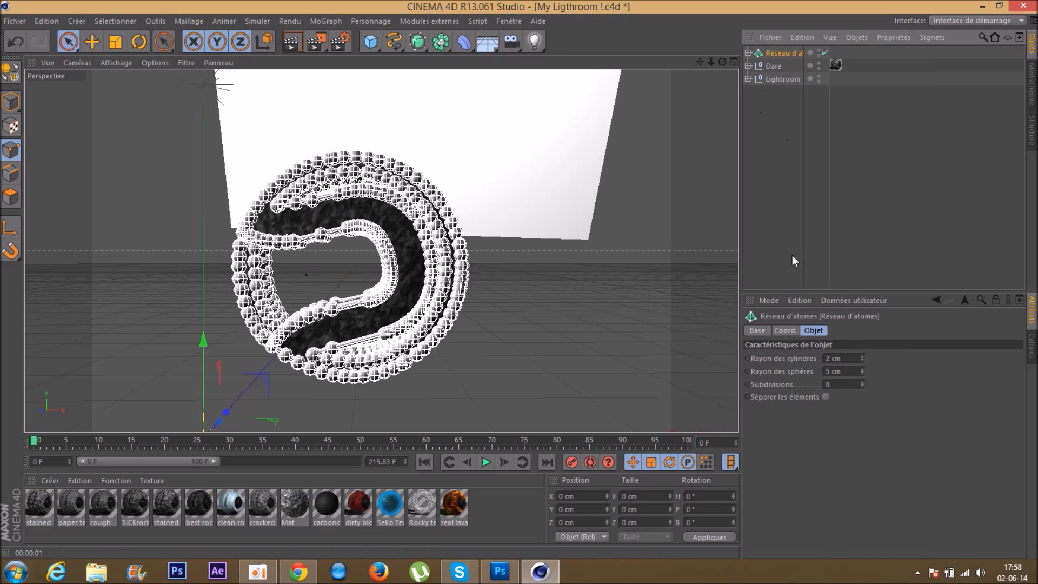
{"action": "left_click", "coordinate": [828, 371]}
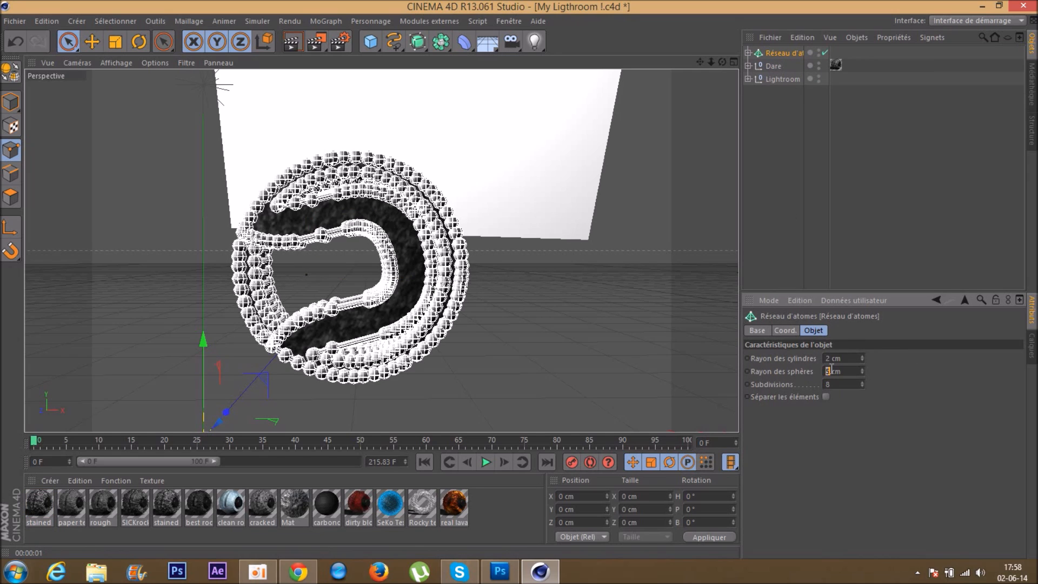
{"action": "type", "text": "1"}
{"action": "key", "text": "Return"}
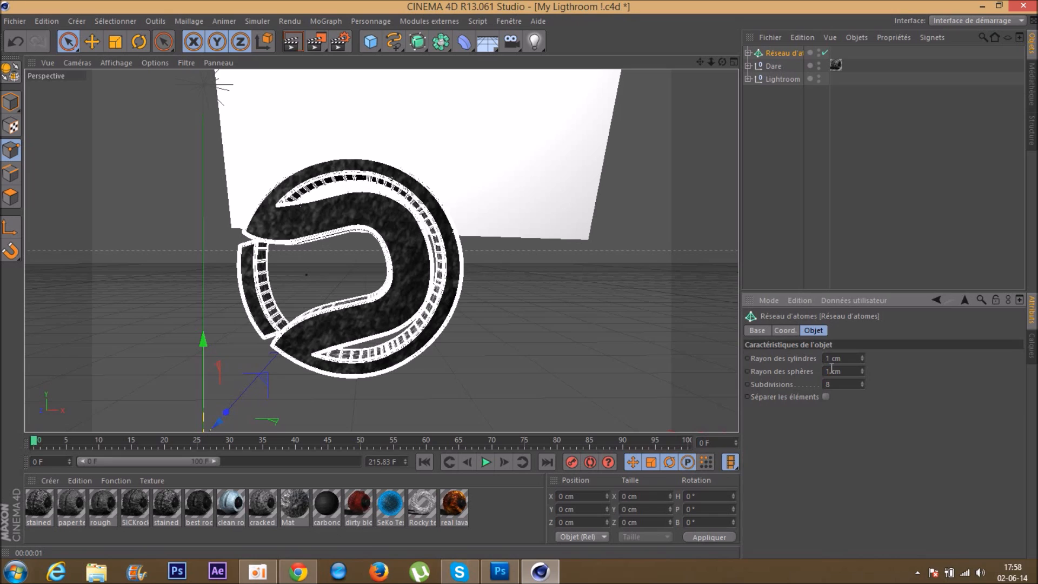
{"action": "left_click", "coordinate": [798, 255]}
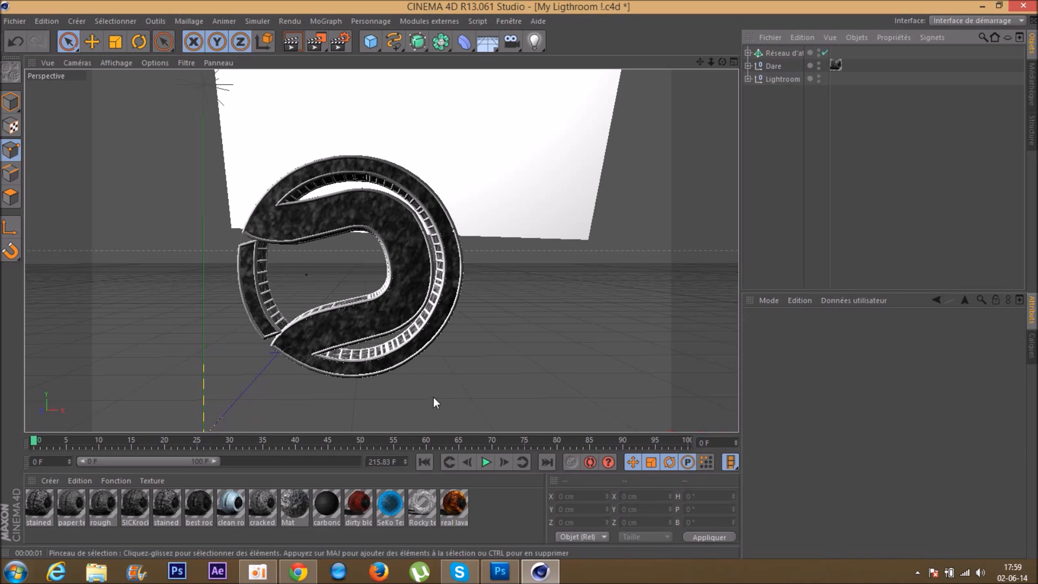
Apply the Rocky texture material to the Réseau d'atomes with Cubique projection.
{"action": "mouse_move", "coordinate": [430, 511]}
{"action": "left_mouse_down"}
{"action": "mouse_move", "coordinate": [558, 271]}
{"action": "mouse_move", "coordinate": [514, 423]}
{"action": "mouse_move", "coordinate": [412, 507]}
{"action": "mouse_move", "coordinate": [723, 103]}
{"action": "mouse_move", "coordinate": [780, 49]}
{"action": "left_mouse_up"}
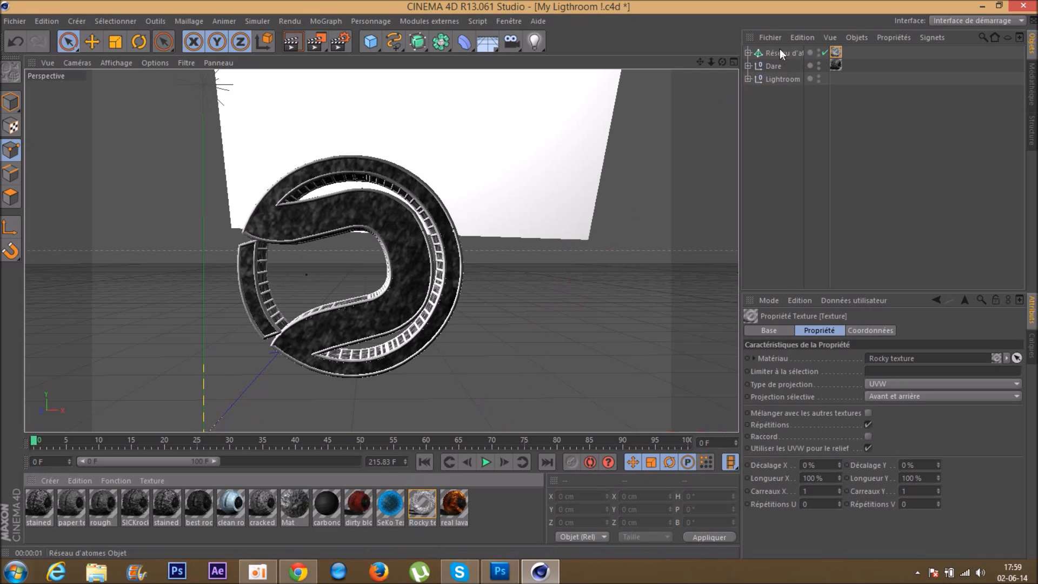
{"action": "left_click", "coordinate": [916, 384]}
{"action": "left_click", "coordinate": [920, 440]}
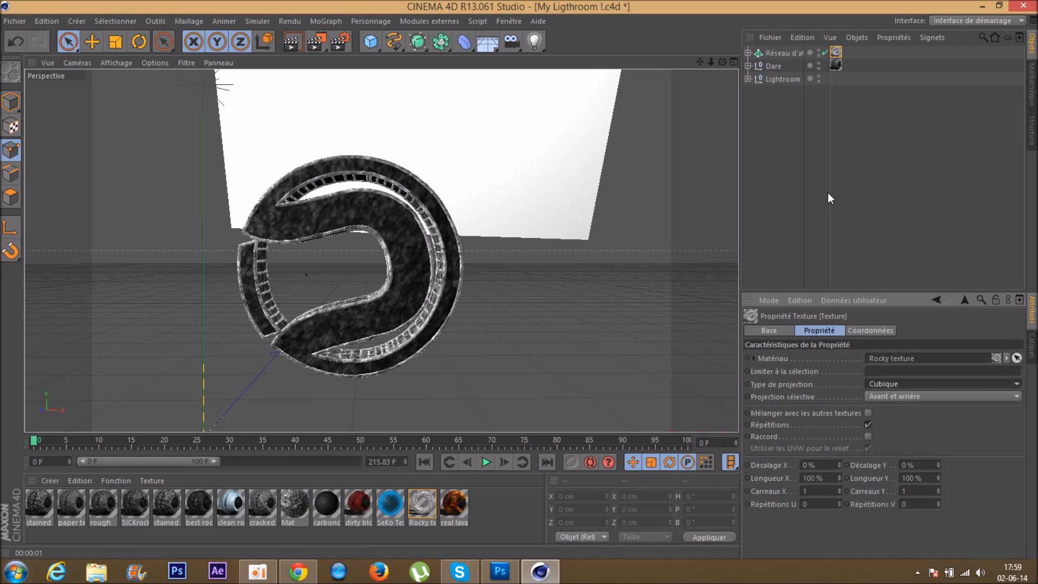
Duplicate the textured Dare group as a separate group outside the Réseau d'atomes.
{"action": "left_click", "coordinate": [836, 65]}
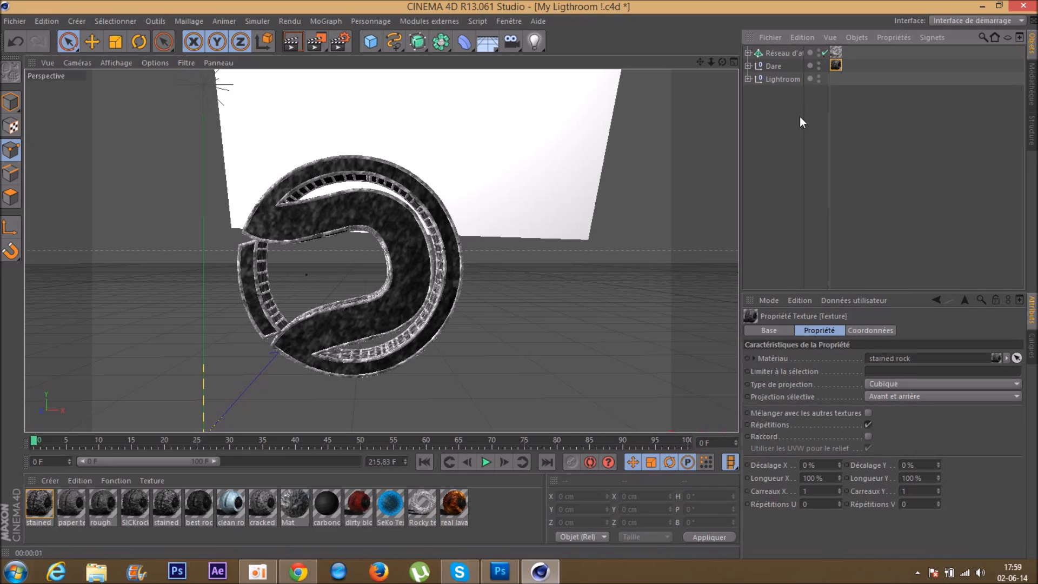
{"action": "left_click", "coordinate": [808, 133]}
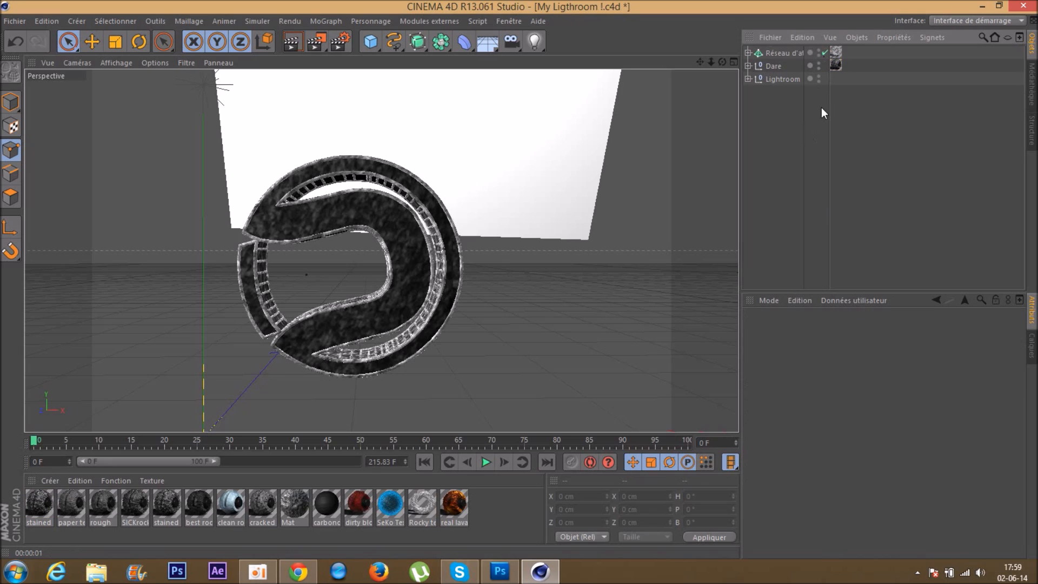
{"action": "left_click", "coordinate": [769, 65]}
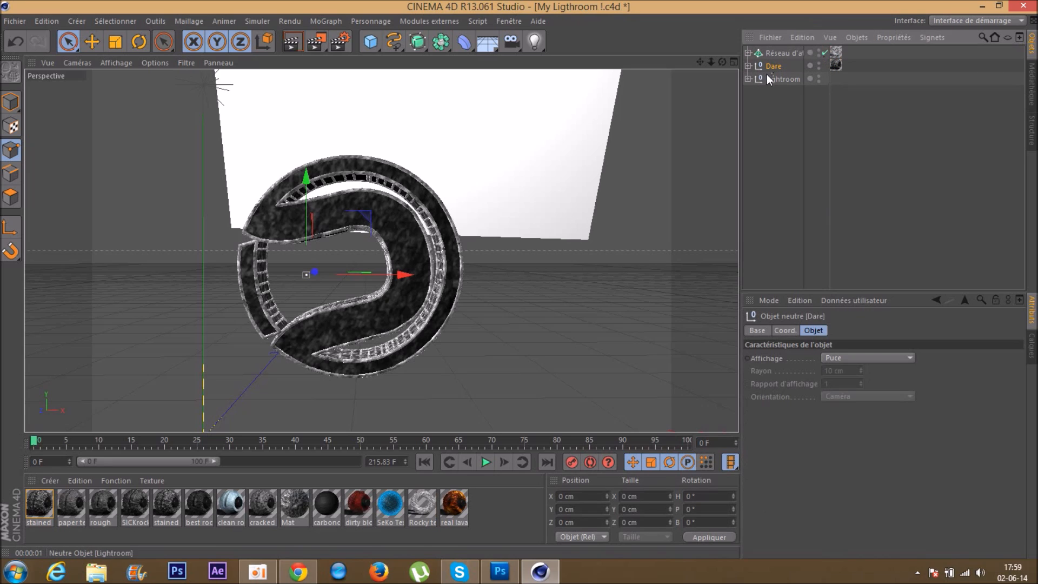
{"action": "key", "text": "ctrl+c"}
{"action": "key", "text": "ctrl+v"}
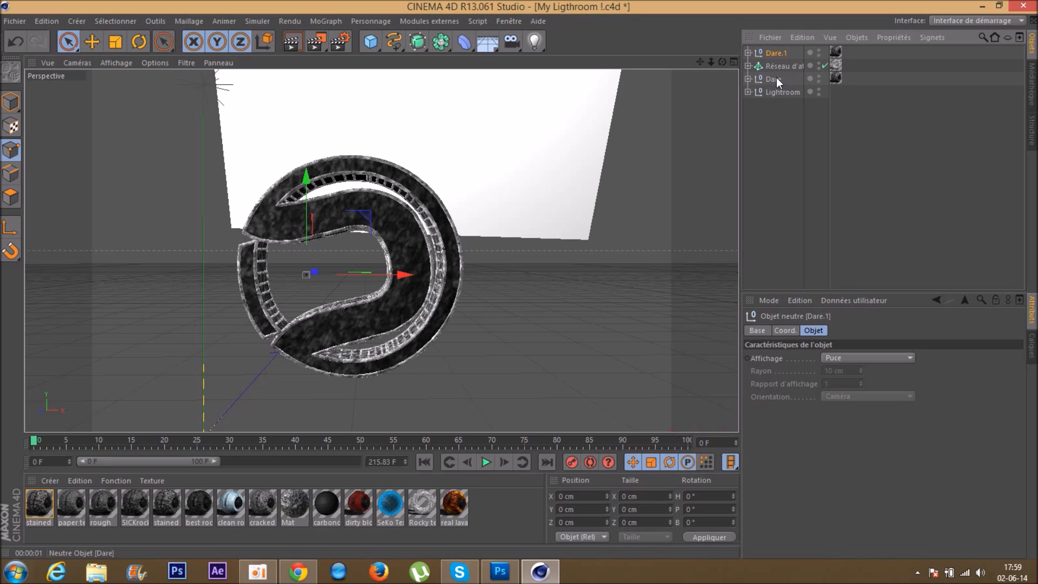
Nudge the original Dare group slightly along its depth (Z) axis.
{"action": "left_click", "coordinate": [775, 79]}
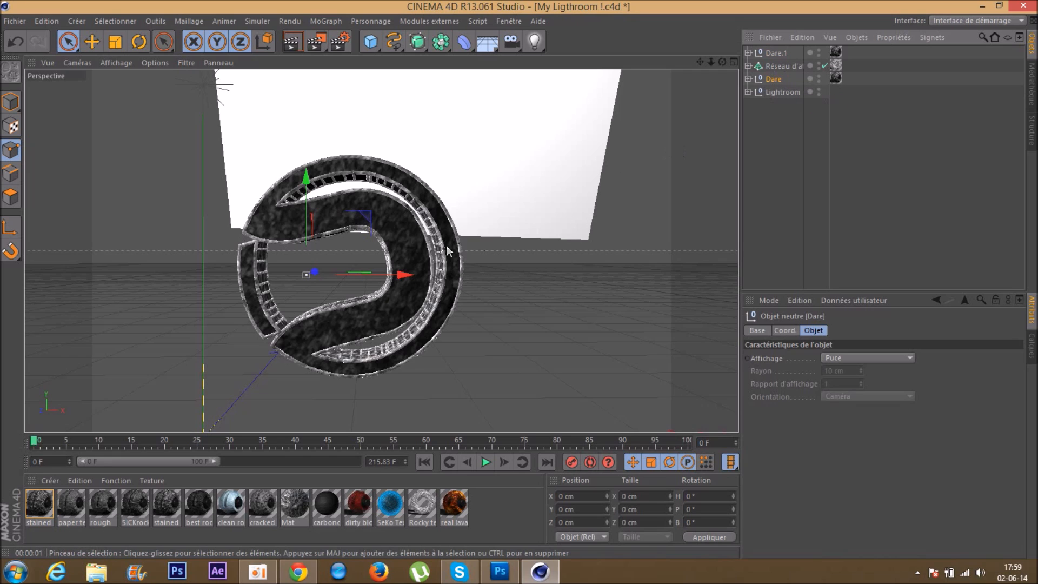
{"action": "left_click_drag", "start_coordinate": [317, 267], "coordinate": [317, 270]}
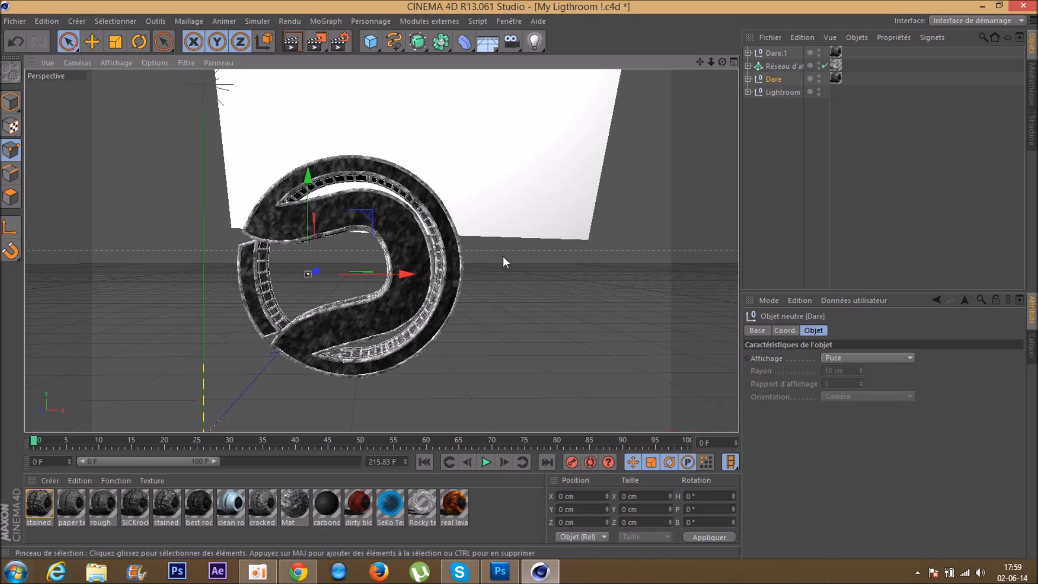
{"action": "left_click", "coordinate": [844, 174]}
Rotate the original Dare group and both Dare.1 copies together, including the one nested in Réseau d'atomes, to tilt the logo.
{"action": "left_click", "coordinate": [748, 65]}
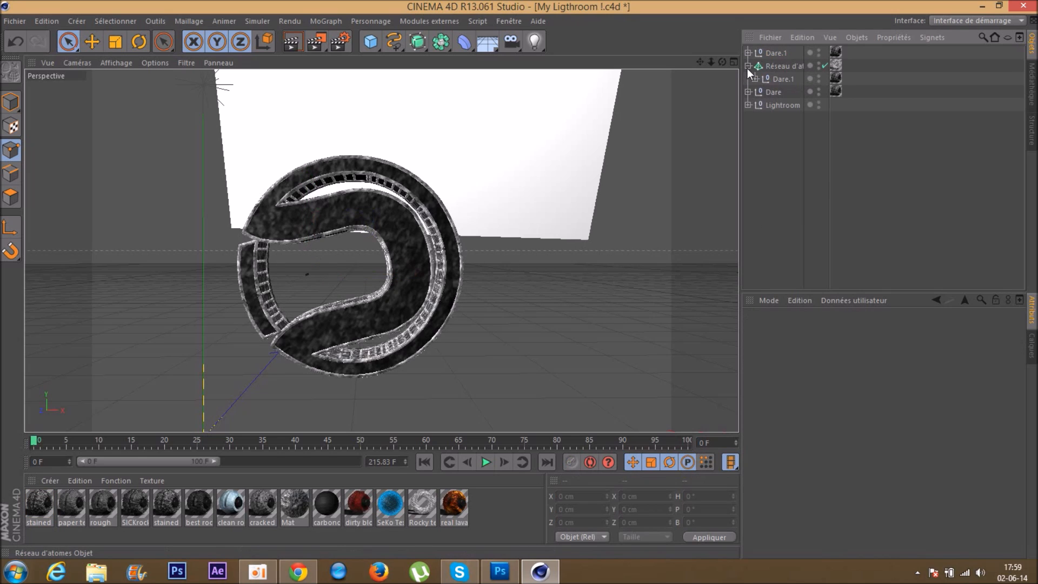
{"action": "left_click", "coordinate": [778, 53]}
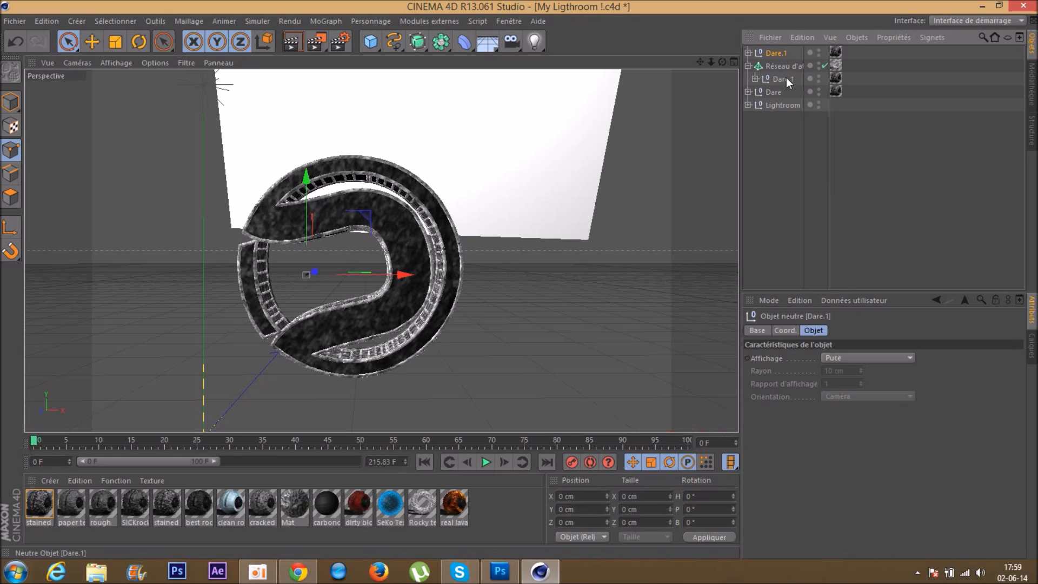
{"action": "left_click", "coordinate": [773, 93], "text": "shift"}
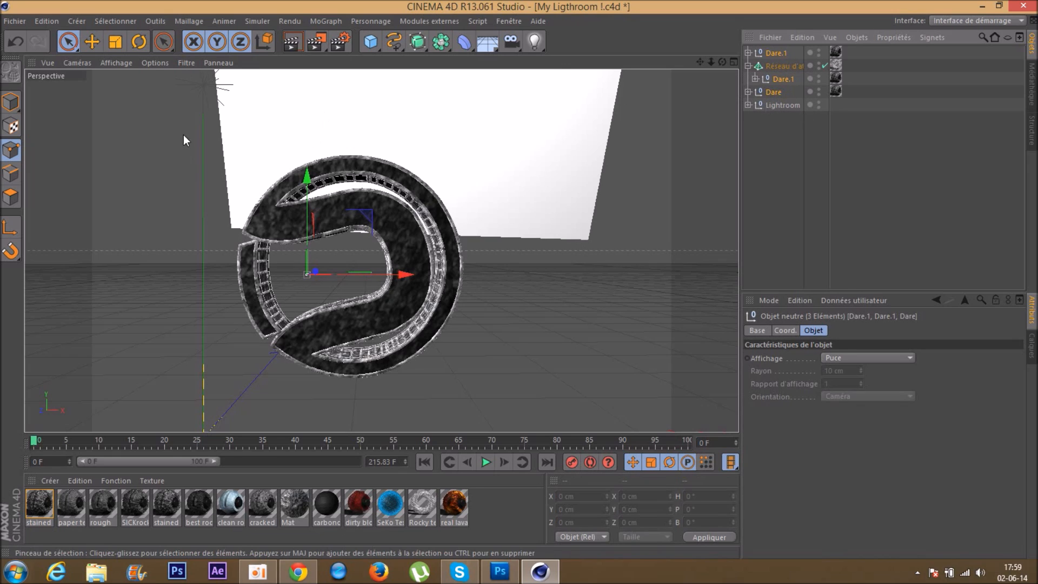
{"action": "left_click", "coordinate": [143, 48]}
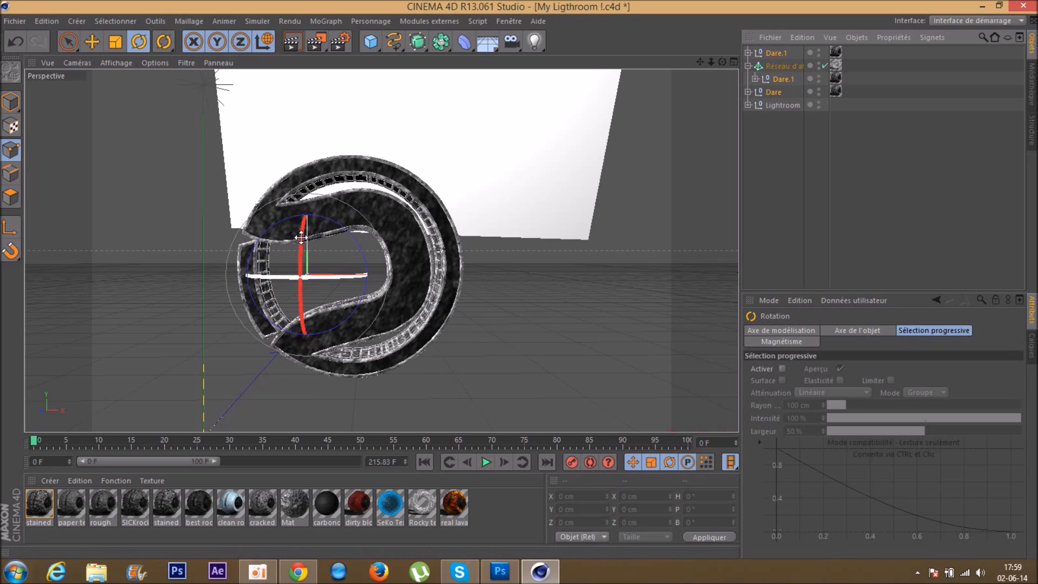
{"action": "left_click_drag", "start_coordinate": [305, 216], "coordinate": [339, 232]}
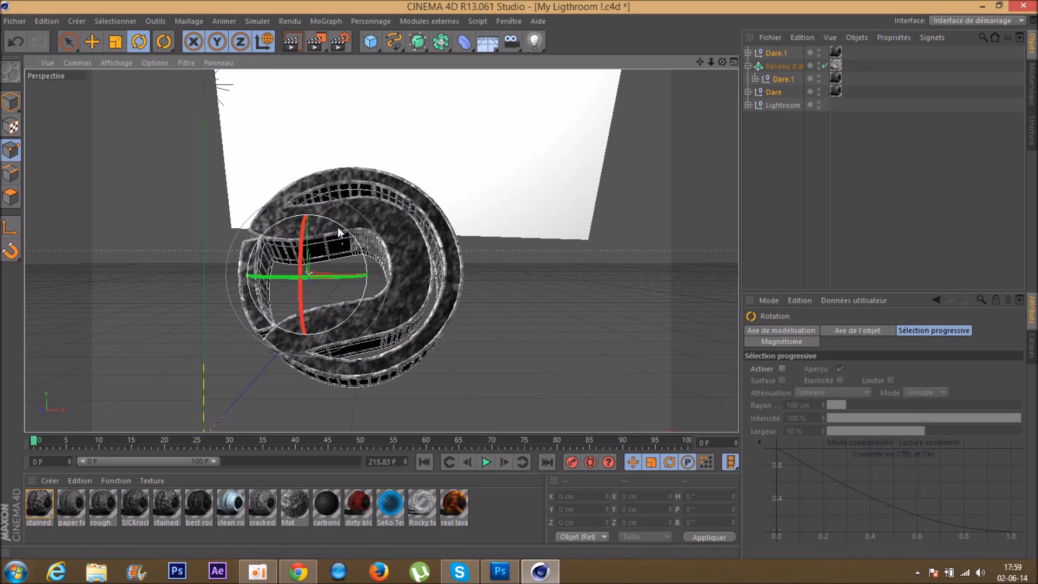
{"action": "left_click", "coordinate": [824, 179]}
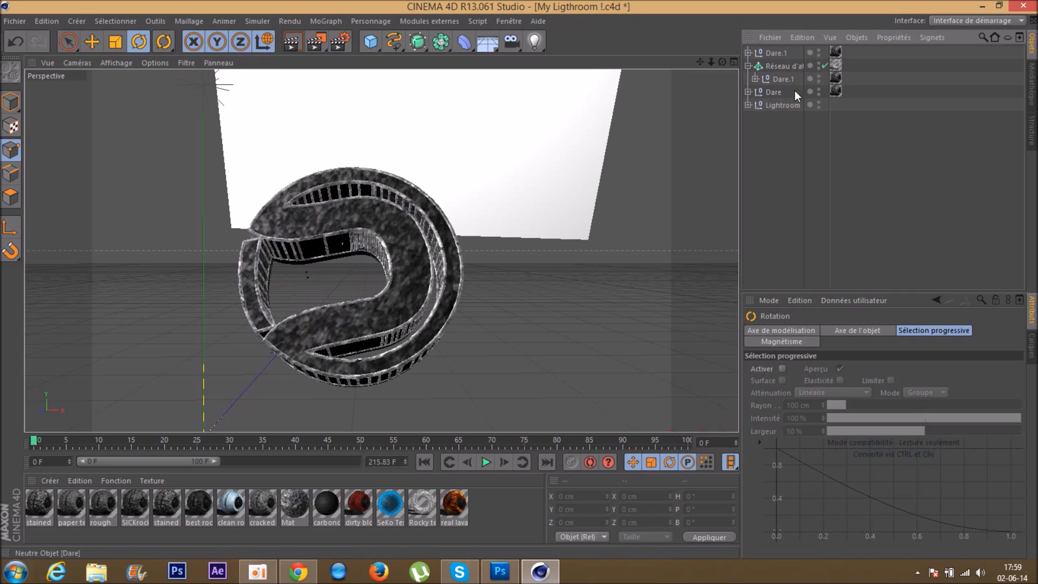
Copy the stained rock texture tag from the top-level Dare.1 group onto the first extrusion inside it.
{"action": "left_click", "coordinate": [768, 93]}
{"action": "left_click", "coordinate": [748, 52]}
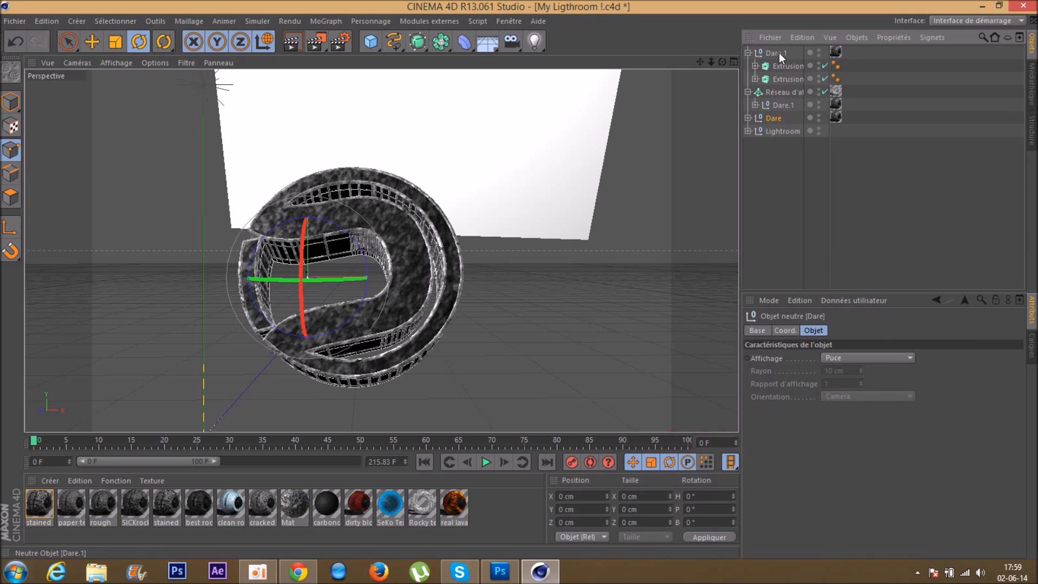
{"action": "left_click", "coordinate": [783, 72]}
{"action": "left_click", "coordinate": [786, 78], "text": "shift"}
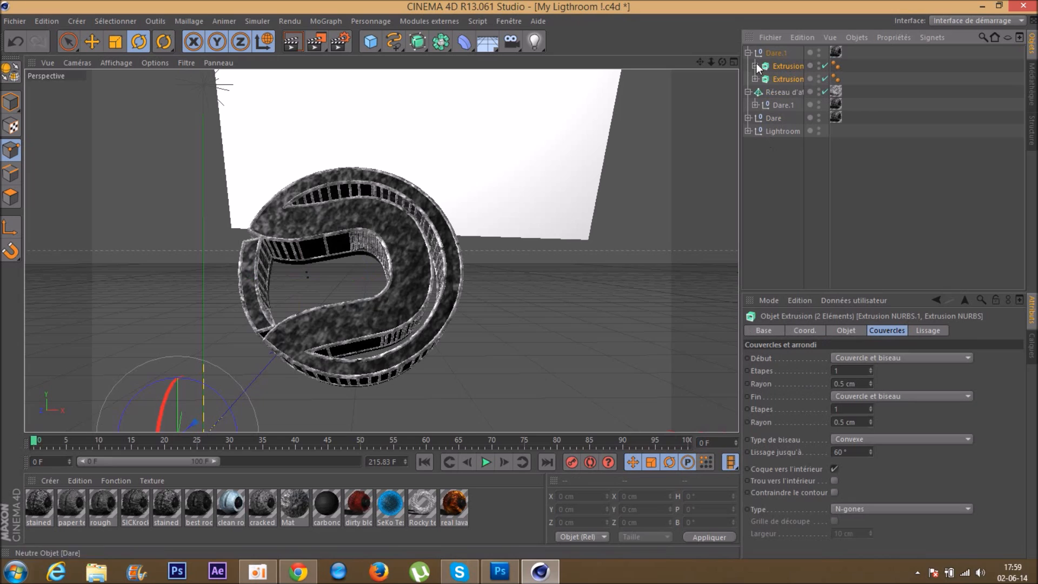
{"action": "left_click", "coordinate": [836, 52]}
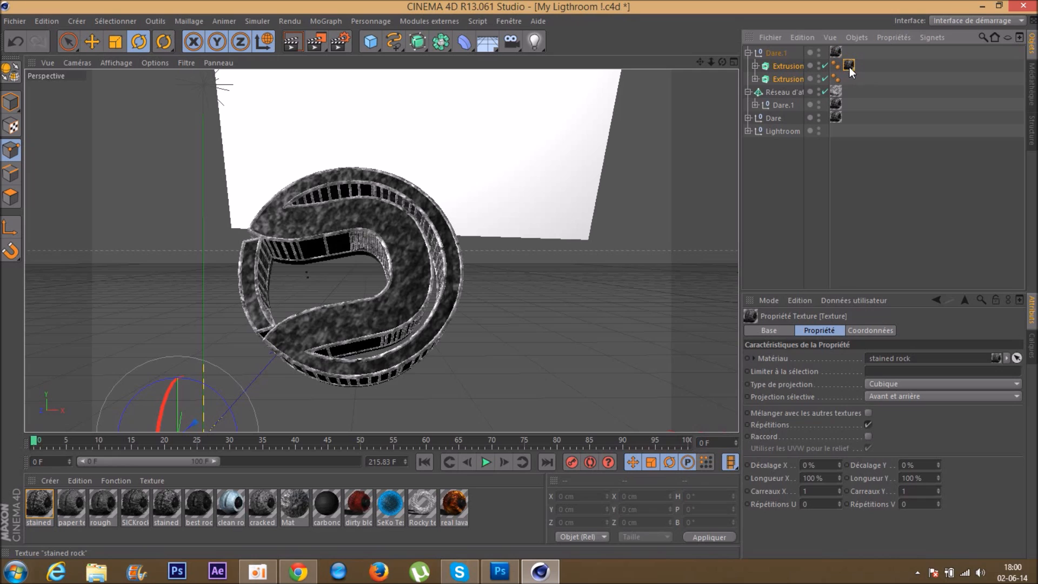
Paste duplicates of the two Dare.1 extrusions and delete the first duplicate.
{"action": "key", "text": "ctrl+v"}
{"action": "left_click", "coordinate": [785, 54]}
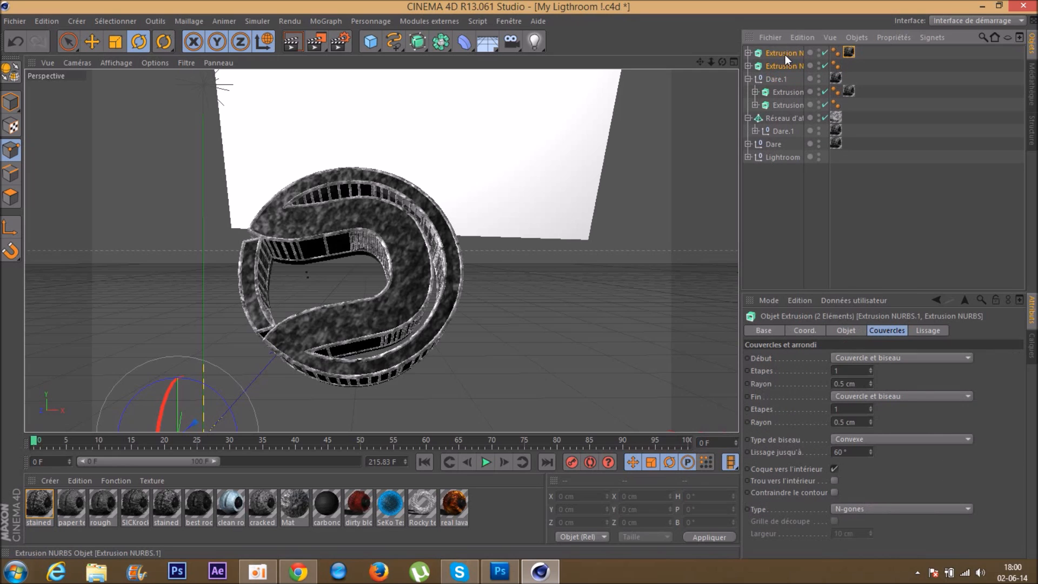
{"action": "key", "text": "Delete"}
Copy stained rock texture tags so both Dare.1 extrusions carry two, and delete the stray duplicate extrusion outside the group.
{"action": "left_click_drag", "start_coordinate": [840, 73], "coordinate": [861, 78]}
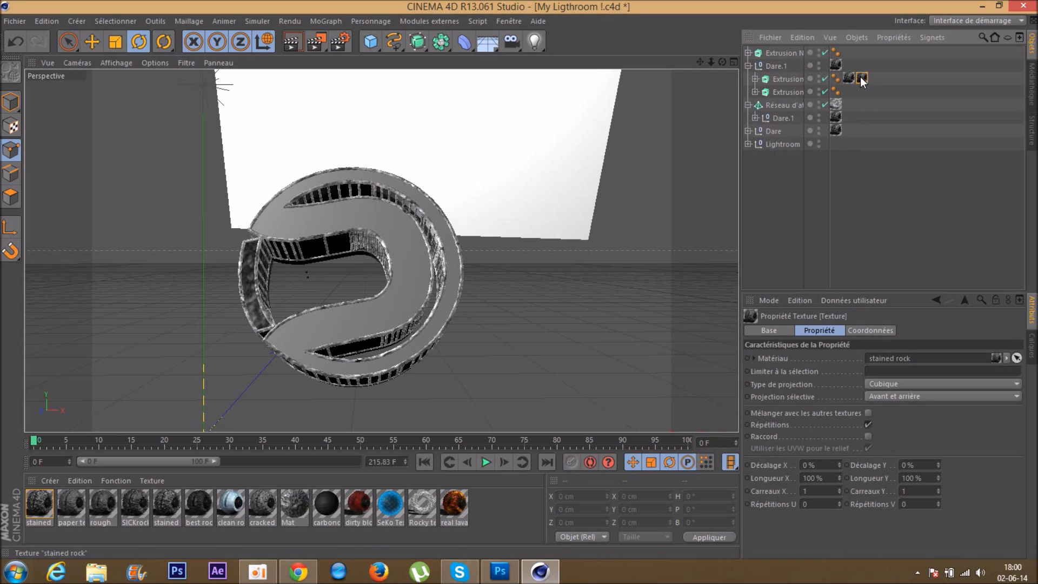
{"action": "left_click_drag", "start_coordinate": [860, 92], "coordinate": [859, 91], "text": "ctrl"}
{"action": "left_click", "coordinate": [852, 238]}
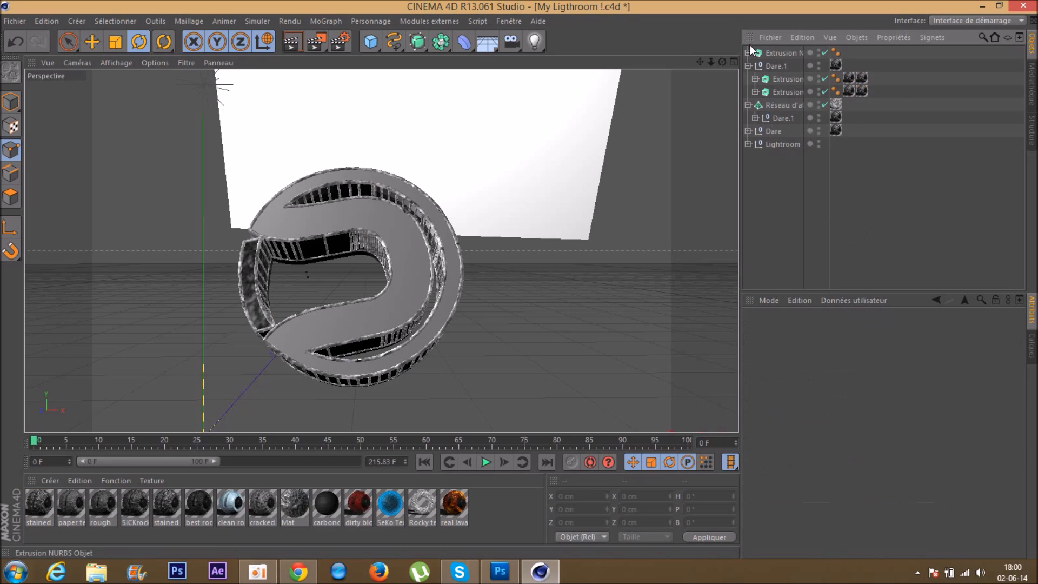
{"action": "left_click", "coordinate": [780, 51]}
{"action": "key", "text": "Delete"}
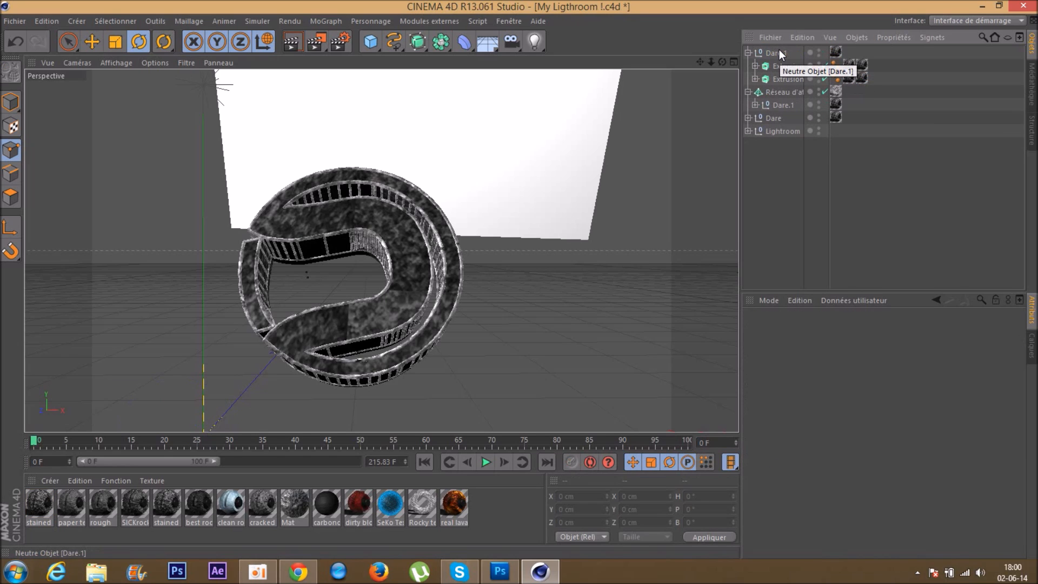
Fracture both extrusions in the top-level Dare.1 group with NitroBlast Main, using 440 pieces and High quality.
{"action": "left_click", "coordinate": [786, 66]}
{"action": "left_click", "coordinate": [790, 81], "text": "shift"}
{"action": "left_click", "coordinate": [437, 20]}
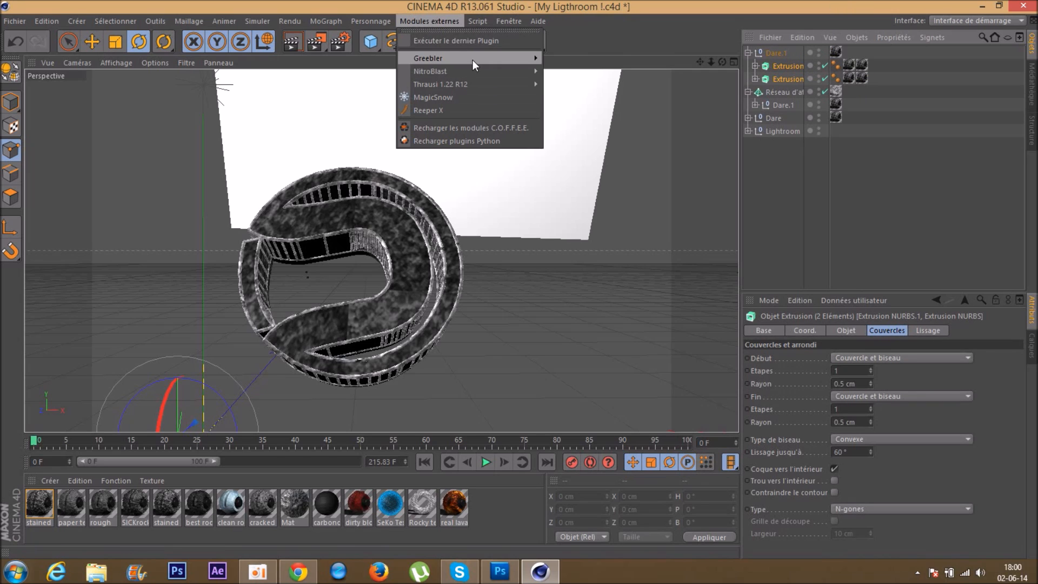
{"action": "mouse_move", "coordinate": [471, 71]}
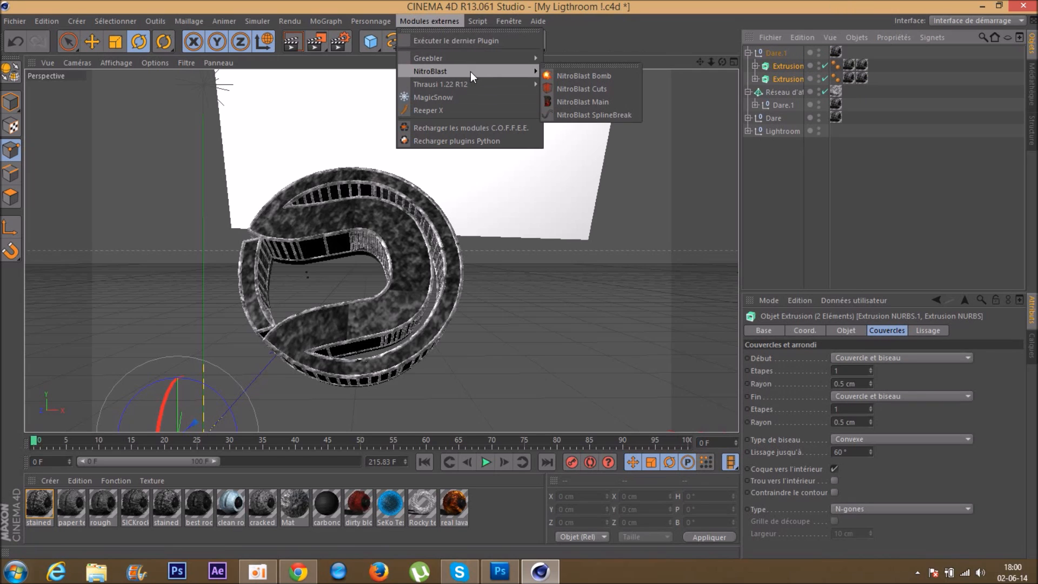
{"action": "left_click", "coordinate": [595, 101]}
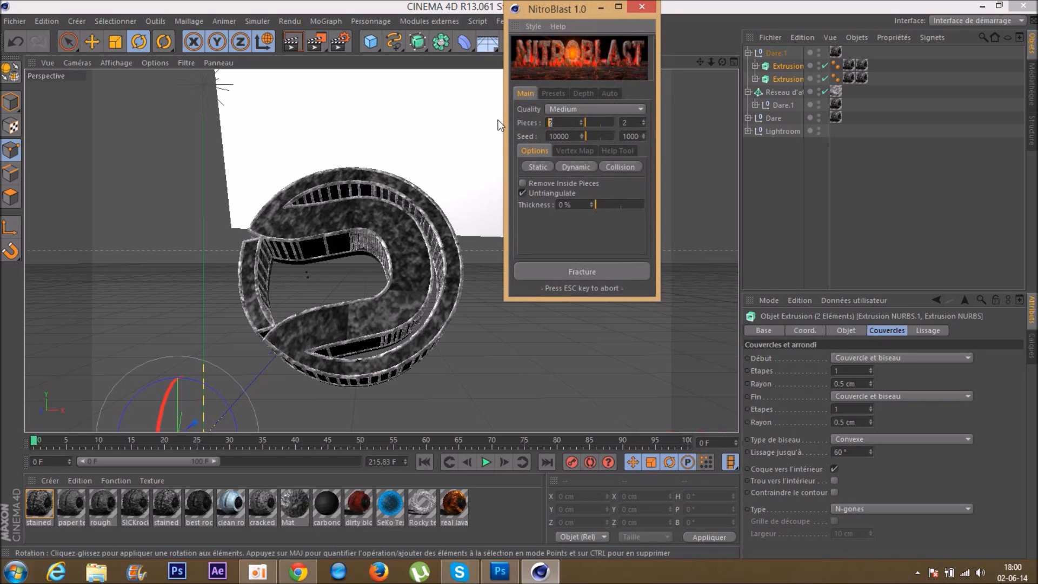
{"action": "type", "text": "440"}
{"action": "left_click", "coordinate": [595, 109]}
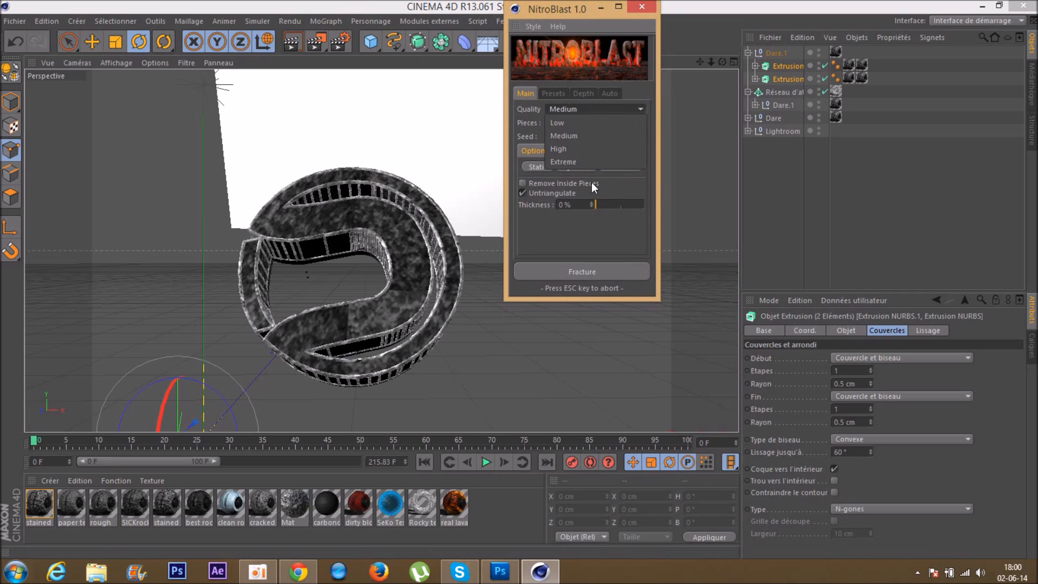
{"action": "left_click", "coordinate": [576, 147]}
{"action": "left_click", "coordinate": [588, 273]}
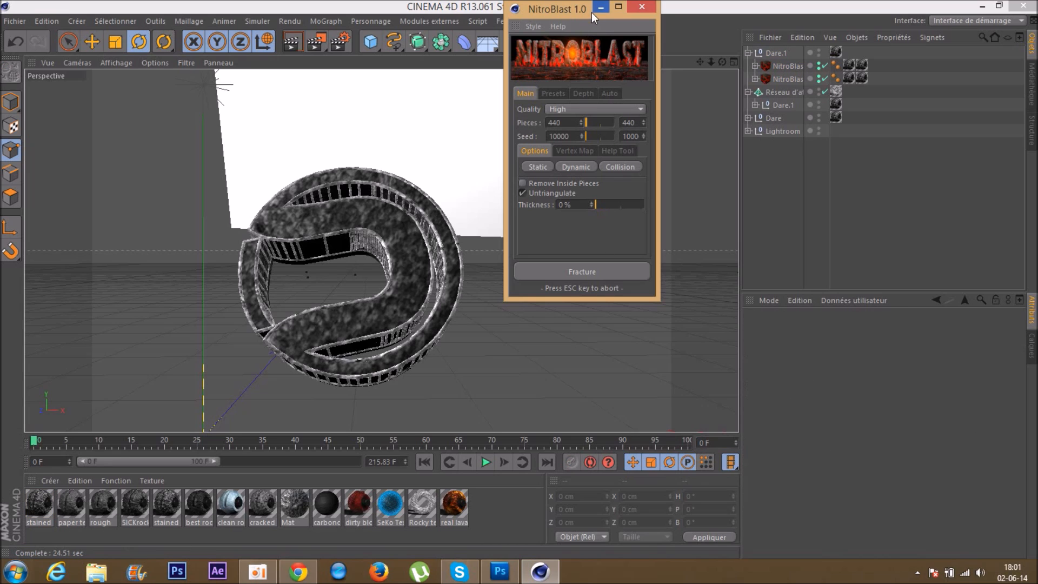
{"action": "left_click", "coordinate": [642, 6]}
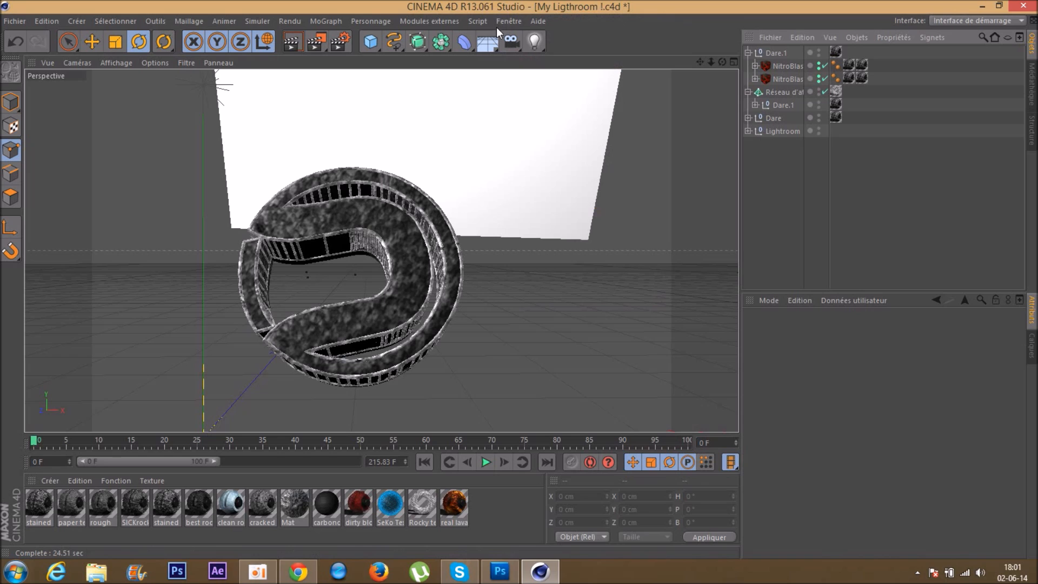
Add a MoGraph Fracture object and nest both NitroBlast extrusion objects inside it.
{"action": "left_click", "coordinate": [326, 21]}
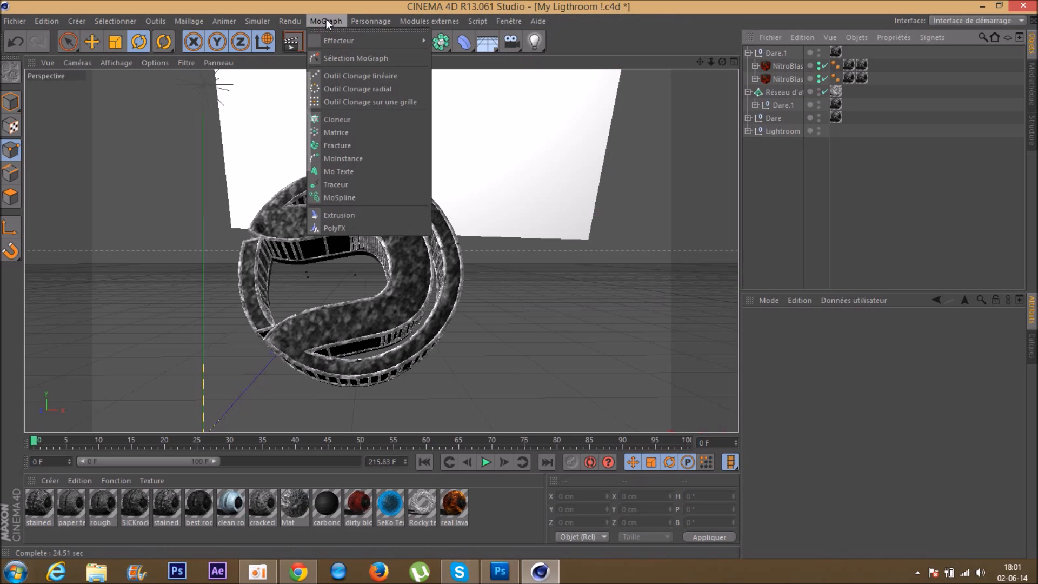
{"action": "left_click", "coordinate": [346, 145]}
{"action": "left_click", "coordinate": [785, 79]}
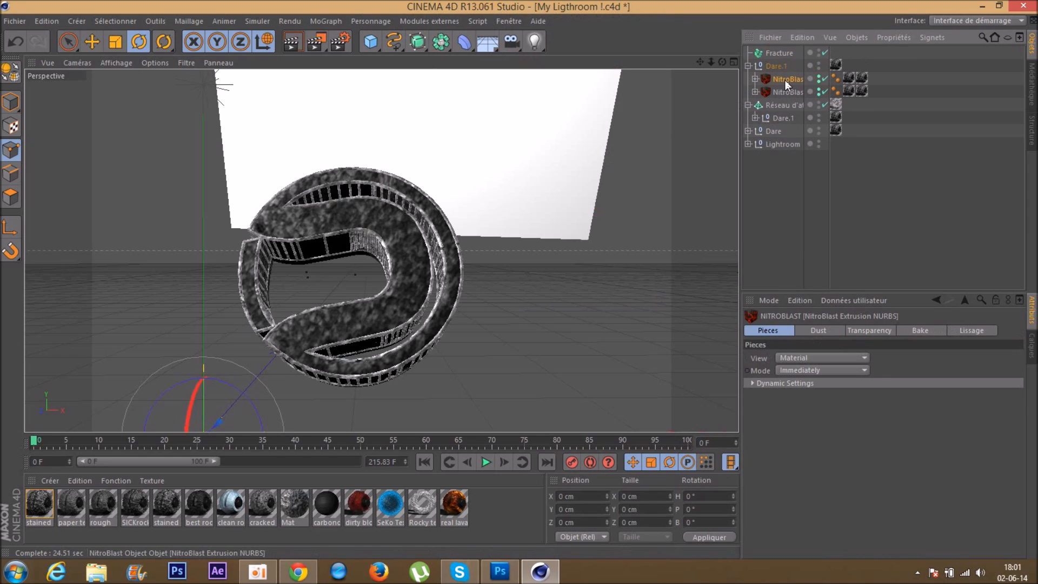
{"action": "left_click", "coordinate": [798, 91], "text": "ctrl"}
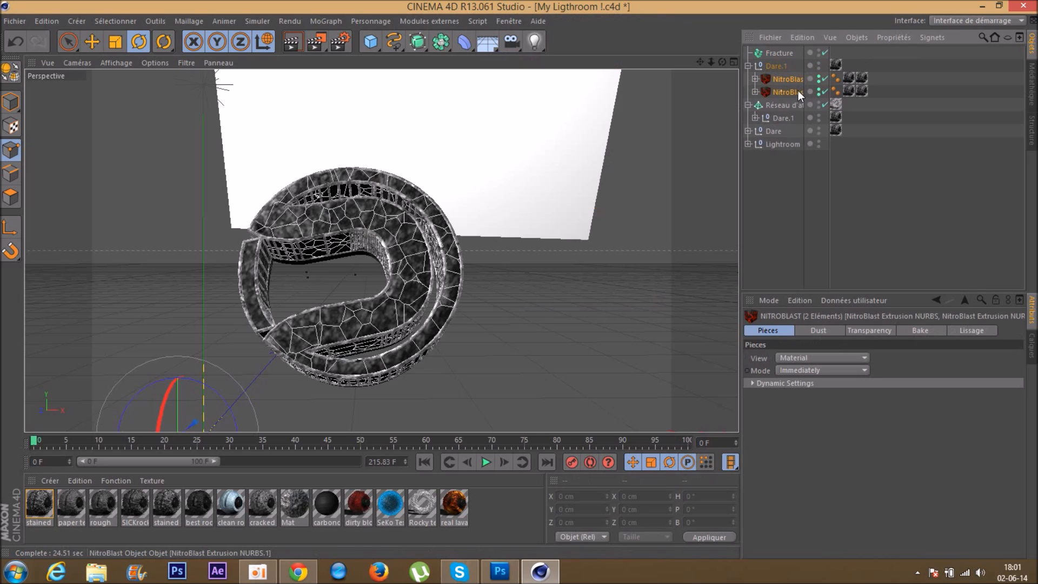
{"action": "left_click_drag", "start_coordinate": [792, 89], "coordinate": [787, 52]}
Remove the NitroBlast and Main Pieces parent levels inside the Fracture object while keeping their child objects.
{"action": "right_click", "coordinate": [795, 70]}
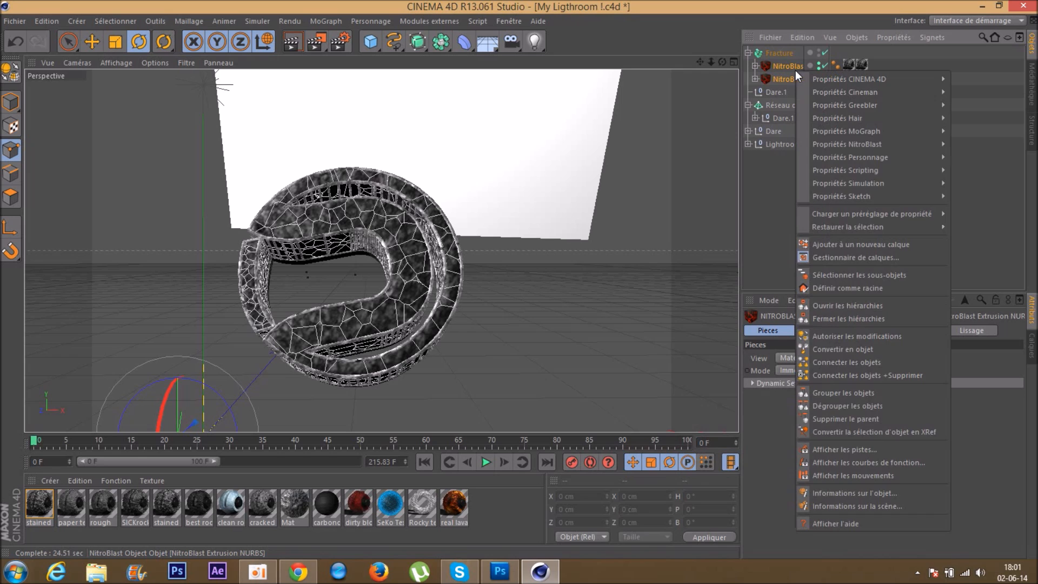
{"action": "left_click", "coordinate": [847, 305]}
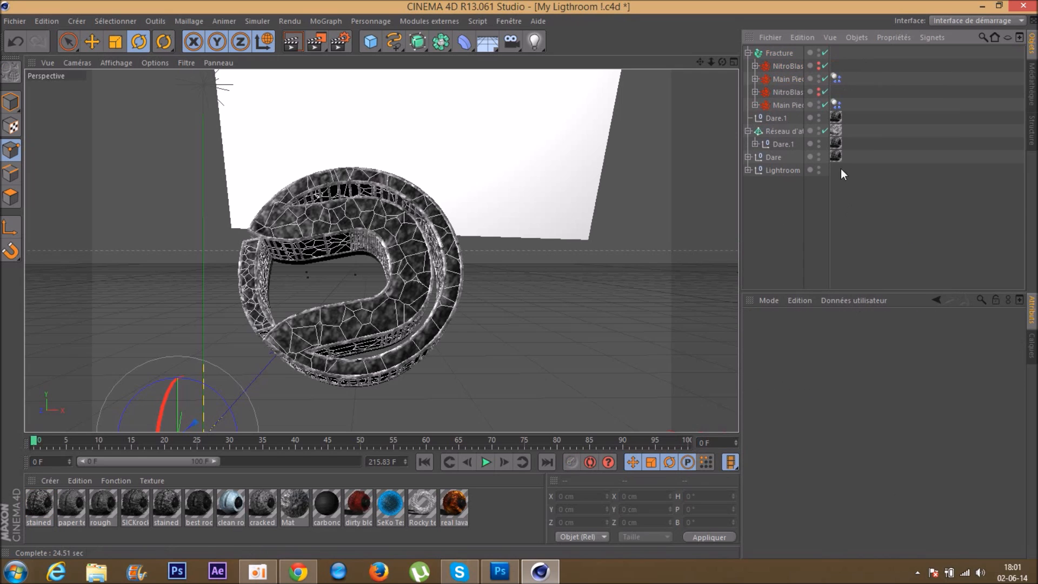
{"action": "left_click", "coordinate": [792, 65]}
{"action": "left_click", "coordinate": [787, 102], "text": "shift"}
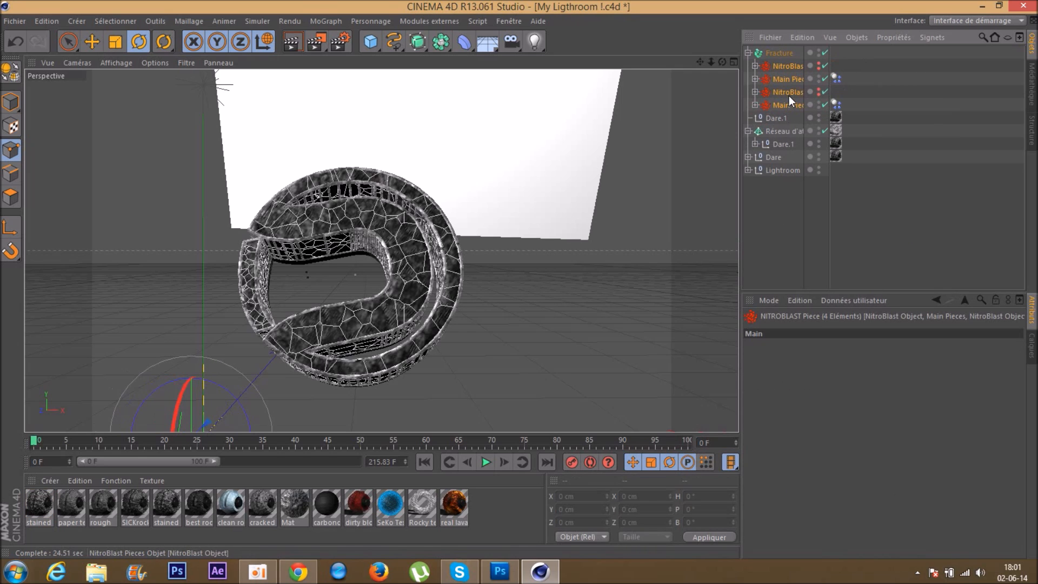
{"action": "right_click", "coordinate": [792, 99]}
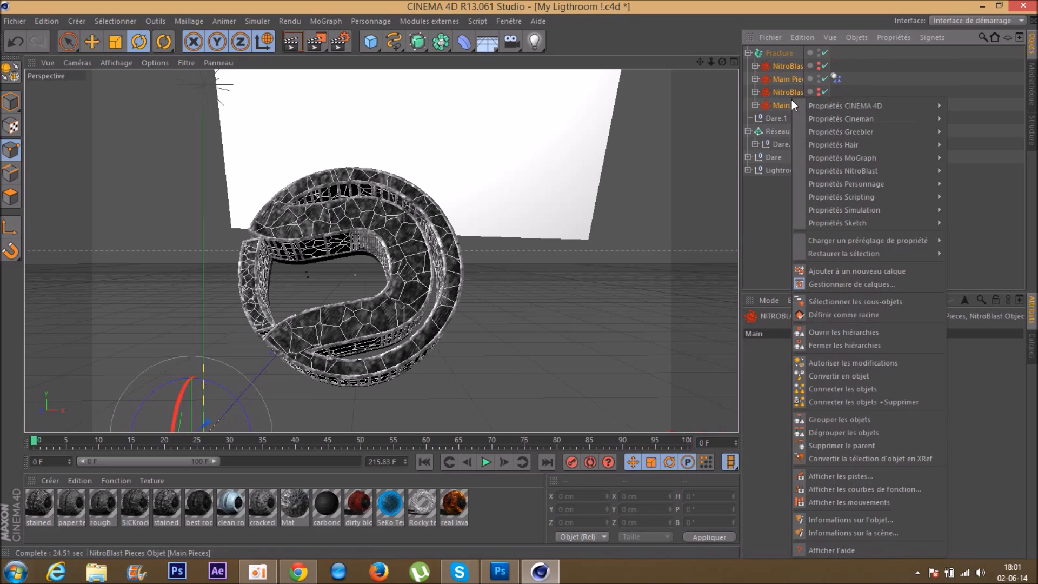
{"action": "left_click", "coordinate": [881, 445]}
Release the pieces from the extrusion, Static and Dynamic parents inside the Fracture object and collapse its hierarchy.
{"action": "left_click", "coordinate": [792, 65]}
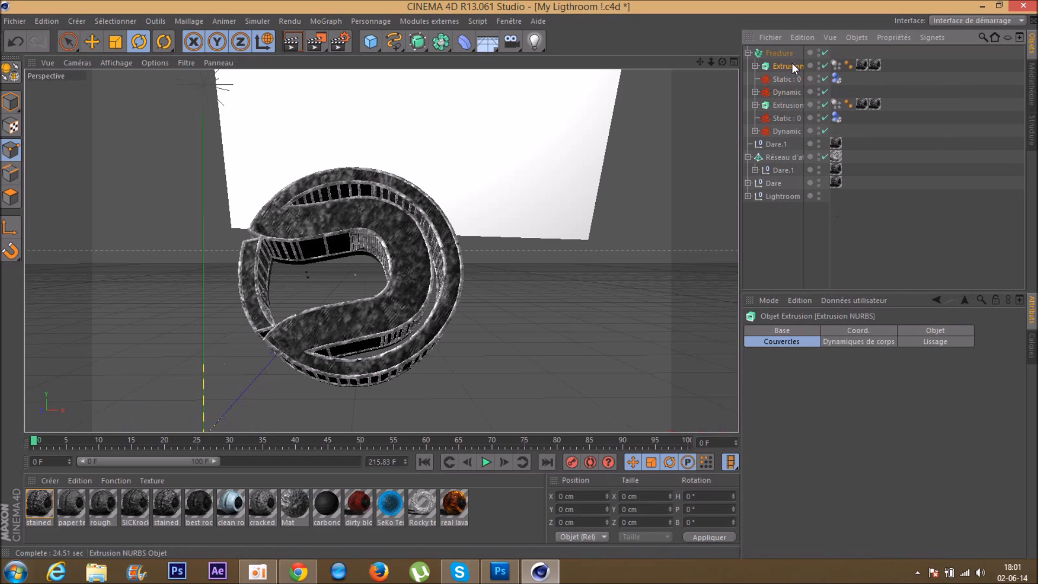
{"action": "left_click", "coordinate": [788, 129], "text": "shift"}
{"action": "right_click", "coordinate": [790, 111]}
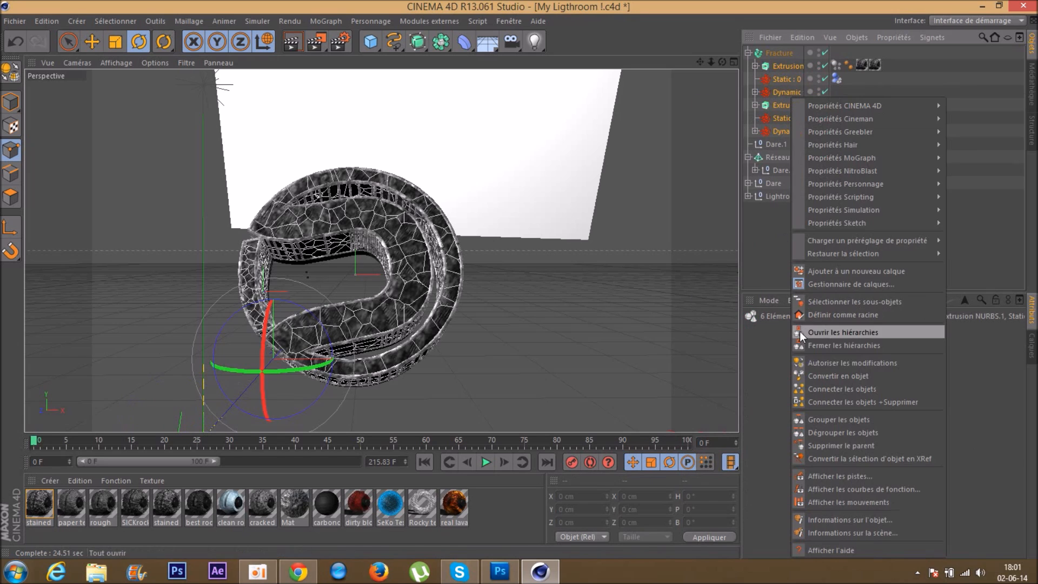
{"action": "left_click", "coordinate": [849, 439]}
{"action": "left_click", "coordinate": [749, 53]}
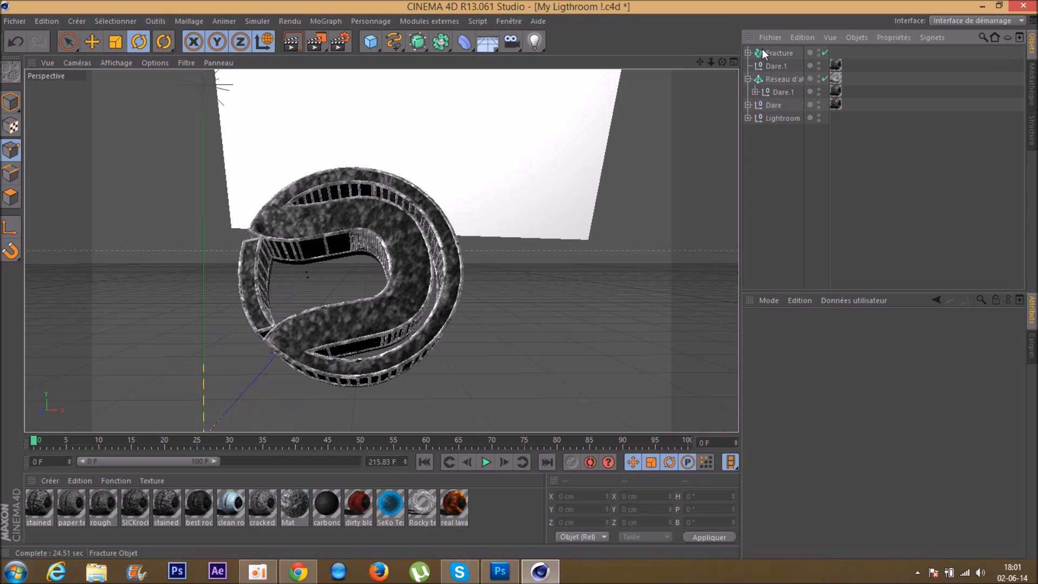
Duplicate the Fracture object twice at the top of the object hierarchy.
{"action": "left_click", "coordinate": [767, 52]}
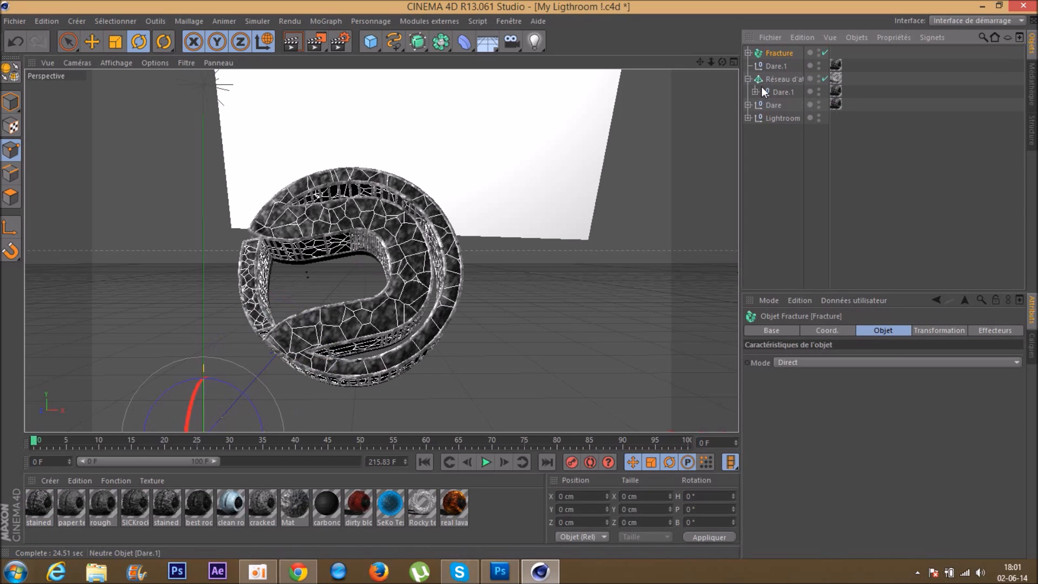
{"action": "key", "text": "ctrl+c"}
{"action": "key", "text": "ctrl+v"}
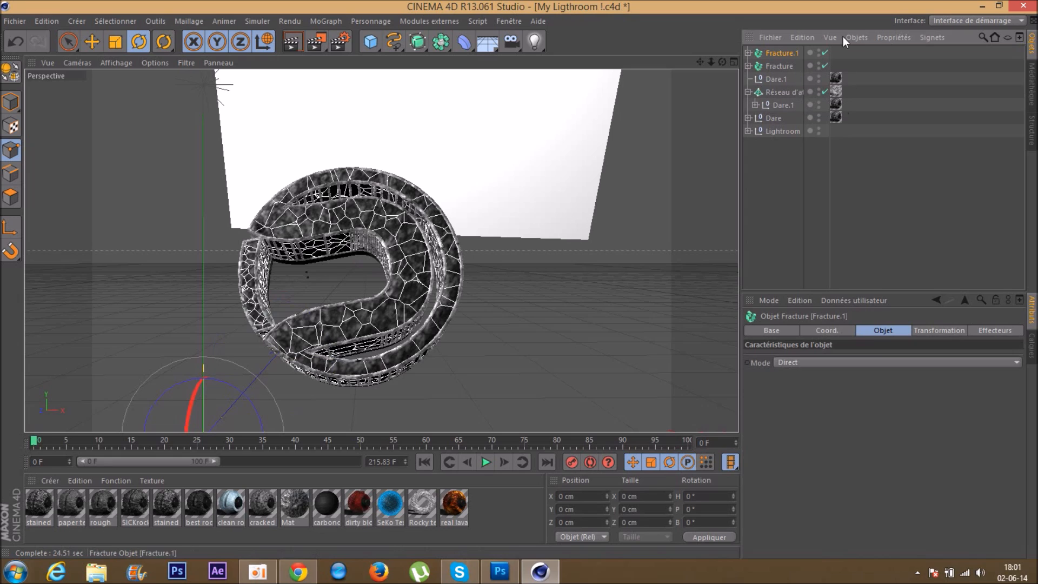
{"action": "key", "text": "ctrl+v"}
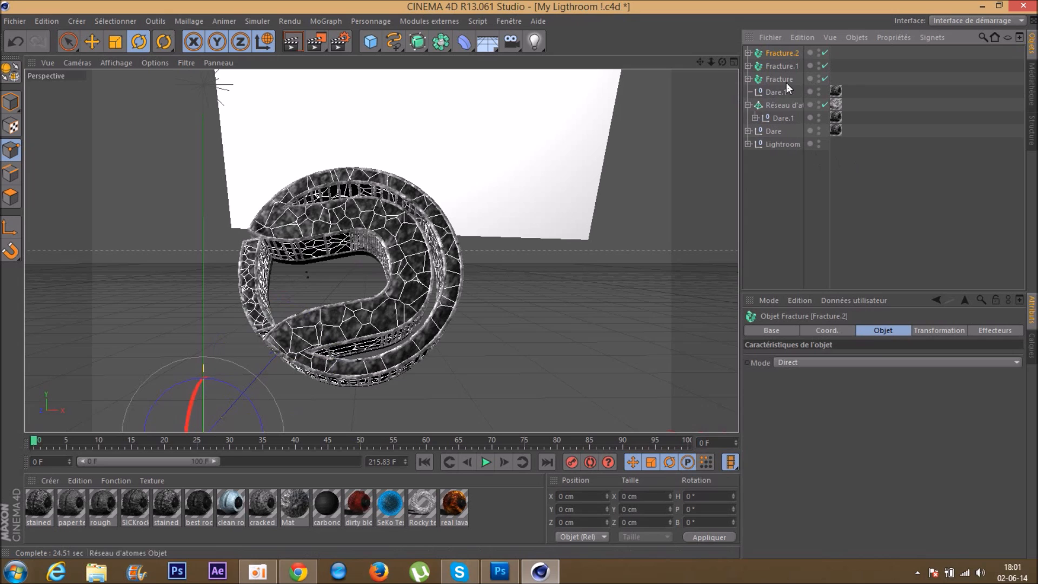
Delete all texture and selection tags from the pieces inside Fracture.2, leaving its hierarchy collapsed.
{"action": "left_click", "coordinate": [748, 52]}
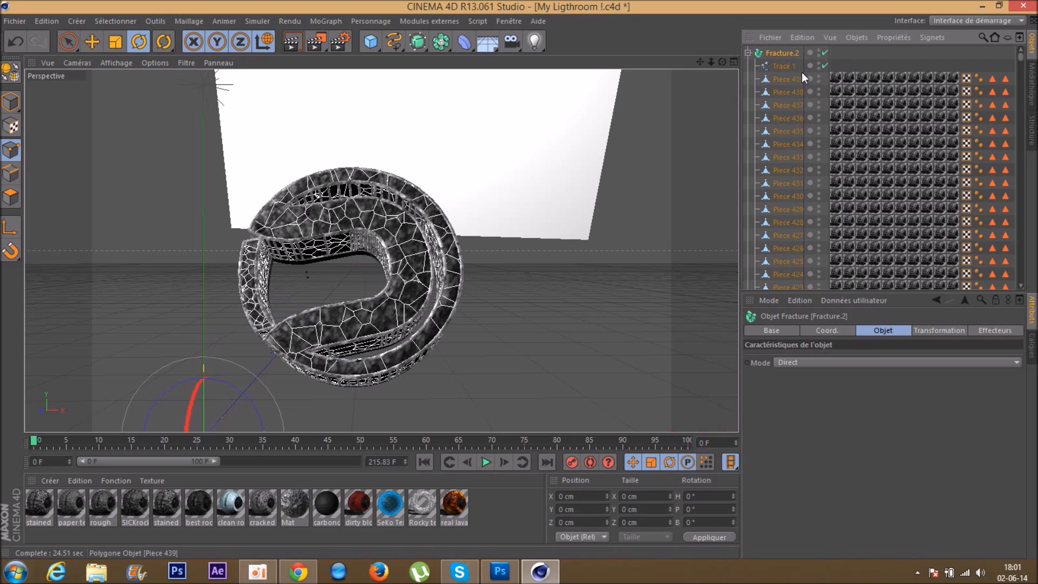
{"action": "left_click", "coordinate": [836, 77]}
{"action": "left_click_drag", "start_coordinate": [1021, 57], "coordinate": [1031, 277]}
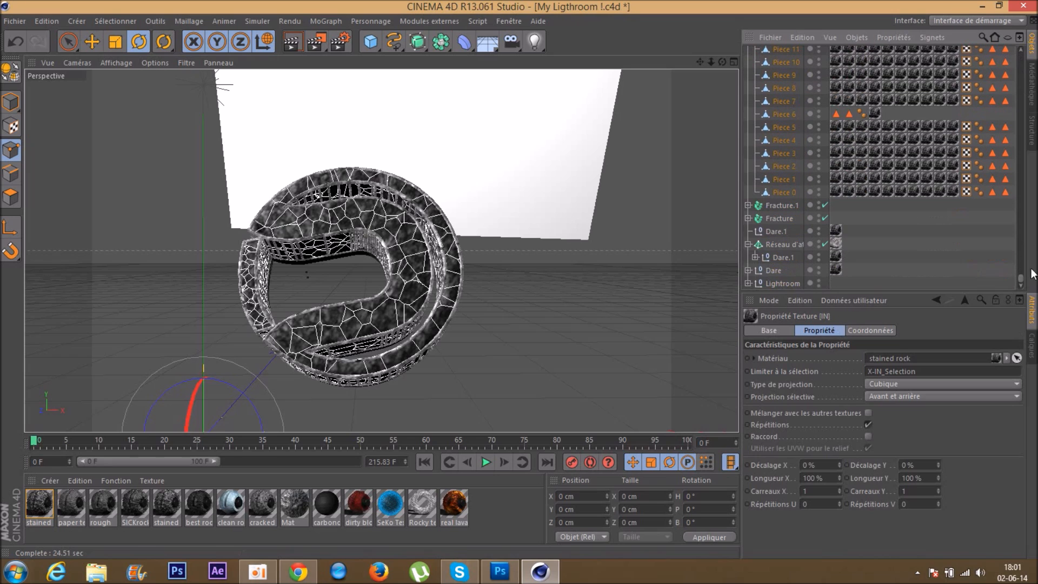
{"action": "left_click", "coordinate": [1004, 192], "text": "shift"}
{"action": "key", "text": "Delete"}
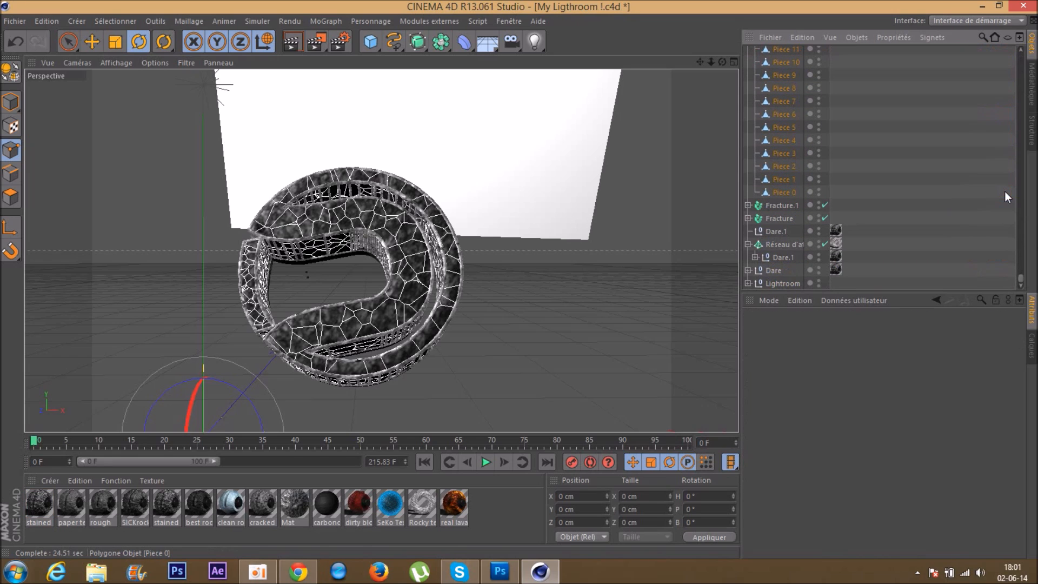
{"action": "left_click_drag", "start_coordinate": [1020, 277], "coordinate": [1007, 21]}
{"action": "left_click", "coordinate": [749, 52]}
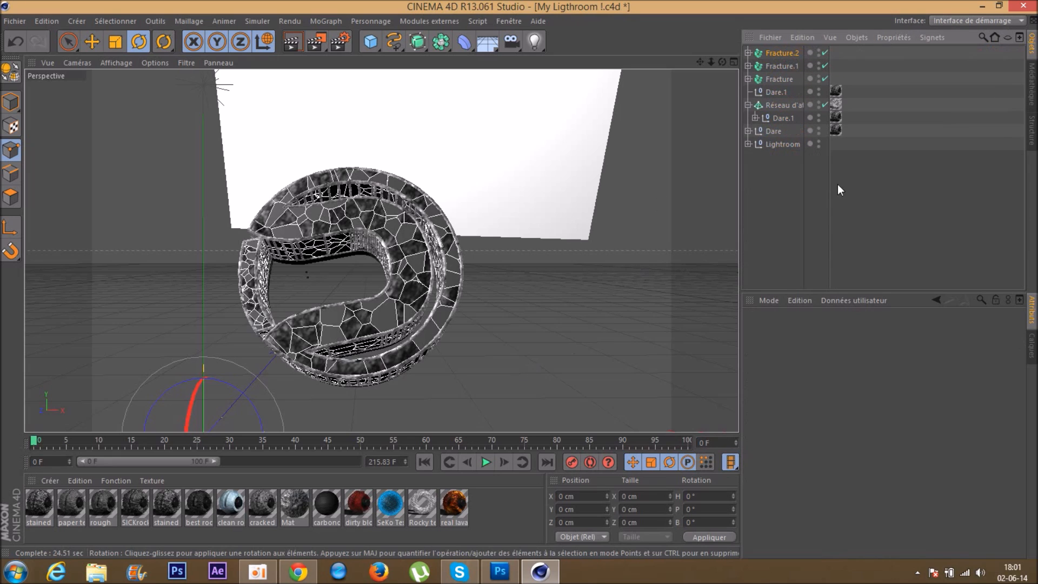
Load the turquoise KrisCreated Cell material from the content library into the scene and return to the object hierarchy.
{"action": "left_click", "coordinate": [1032, 81]}
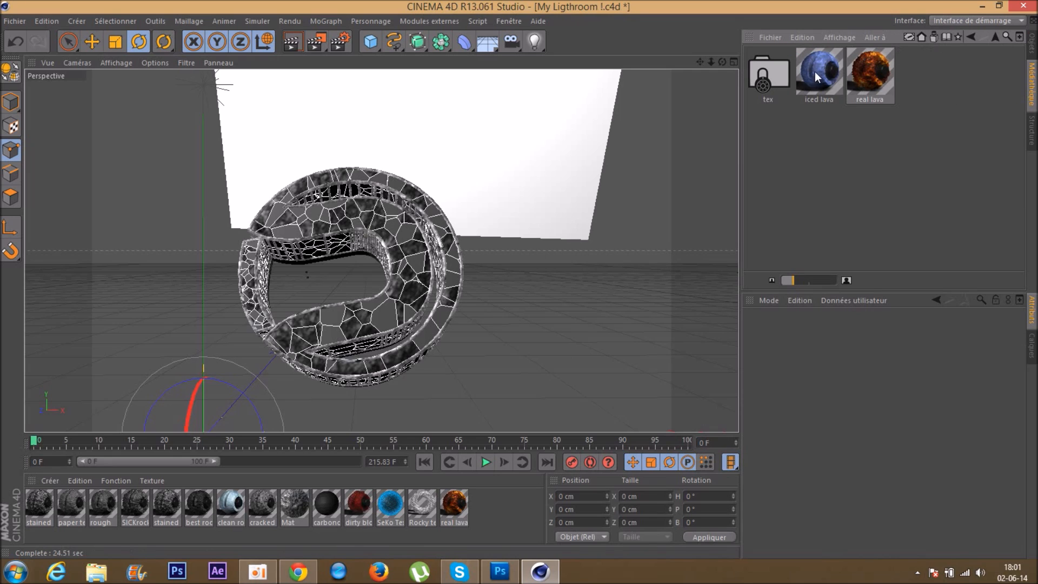
{"action": "left_click", "coordinate": [972, 36]}
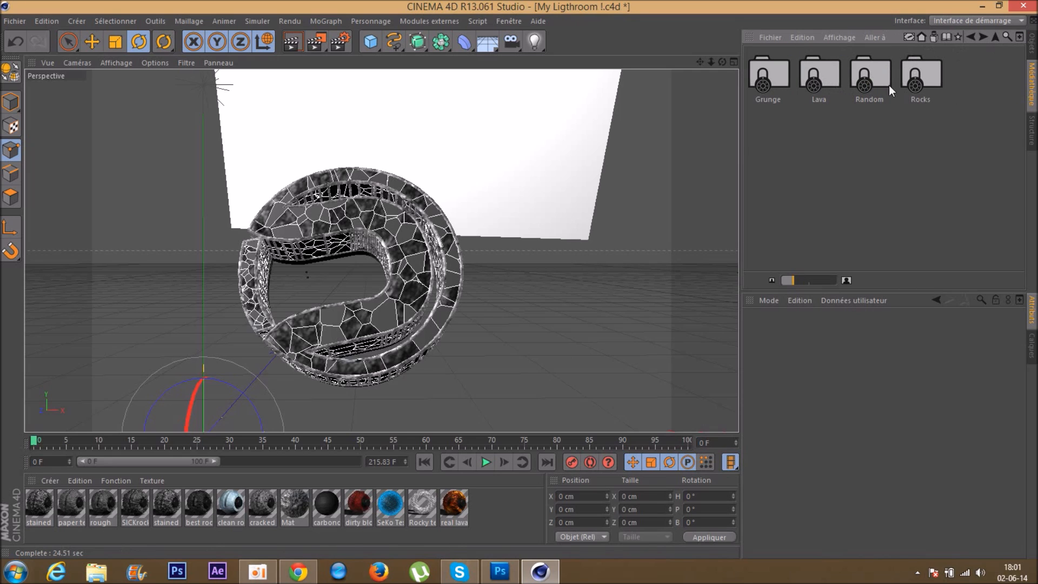
{"action": "left_click", "coordinate": [972, 36]}
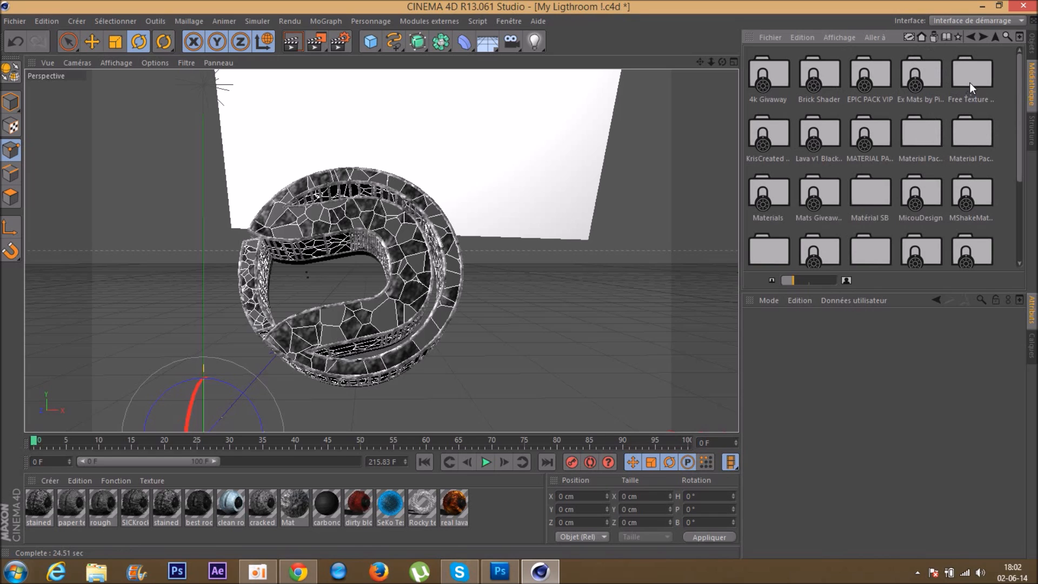
{"action": "left_click", "coordinate": [921, 36]}
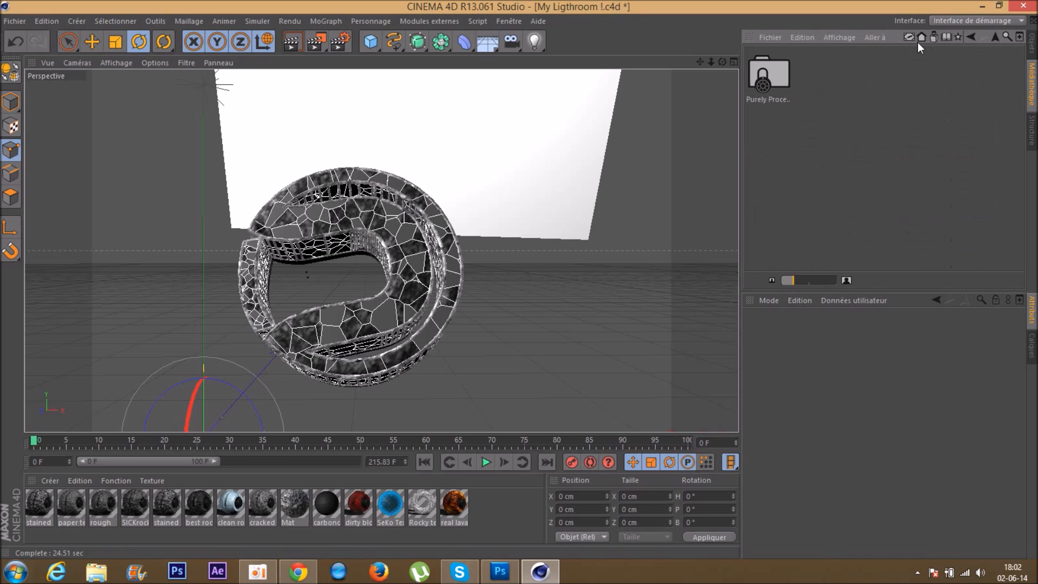
{"action": "left_click", "coordinate": [970, 35]}
{"action": "double_click", "coordinate": [787, 133]}
{"action": "left_click", "coordinate": [878, 66]}
{"action": "left_click_drag", "start_coordinate": [876, 69], "coordinate": [511, 518]}
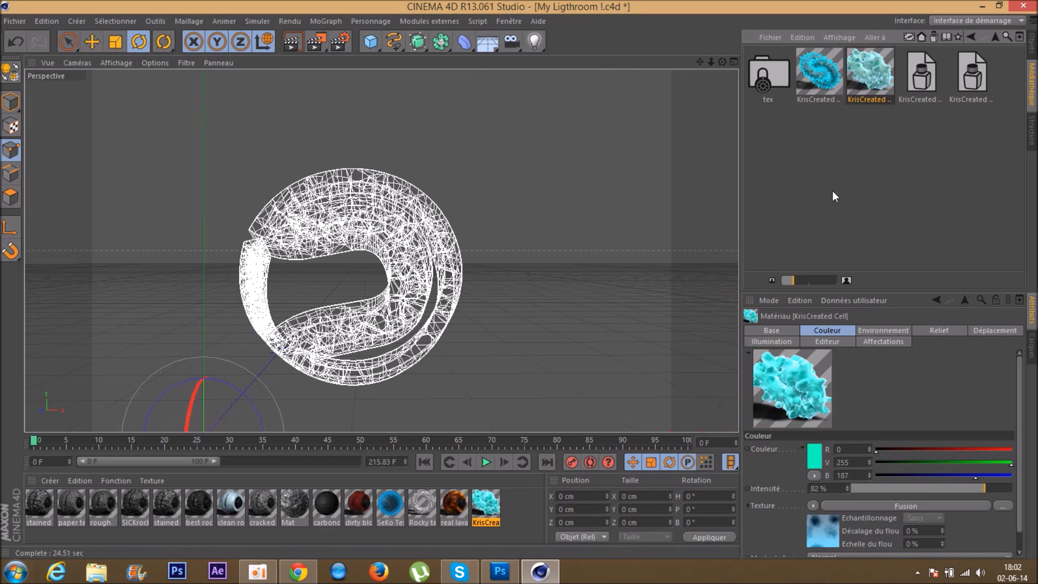
{"action": "left_click", "coordinate": [987, 76]}
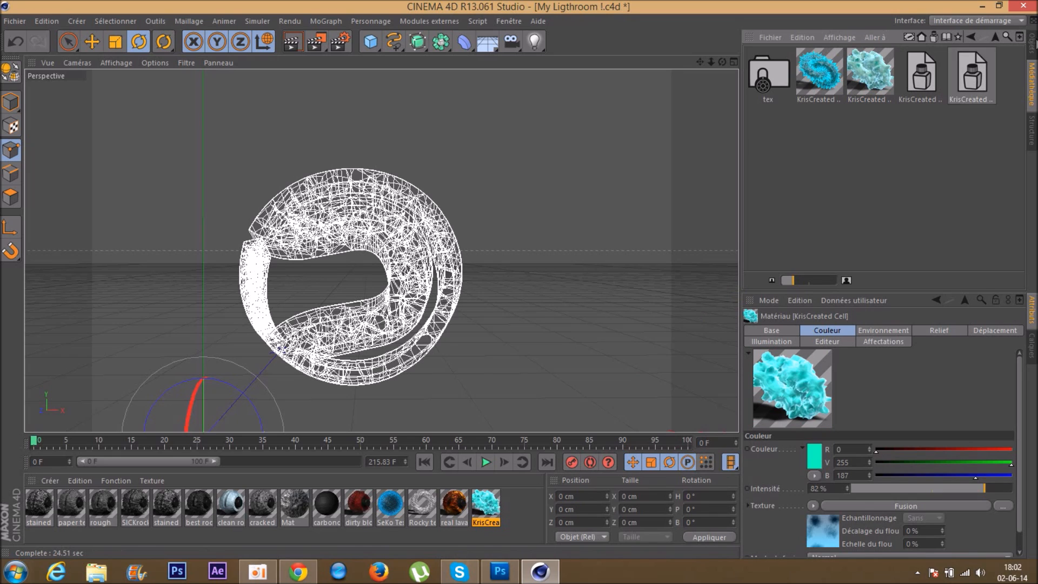
{"action": "left_click", "coordinate": [1032, 42]}
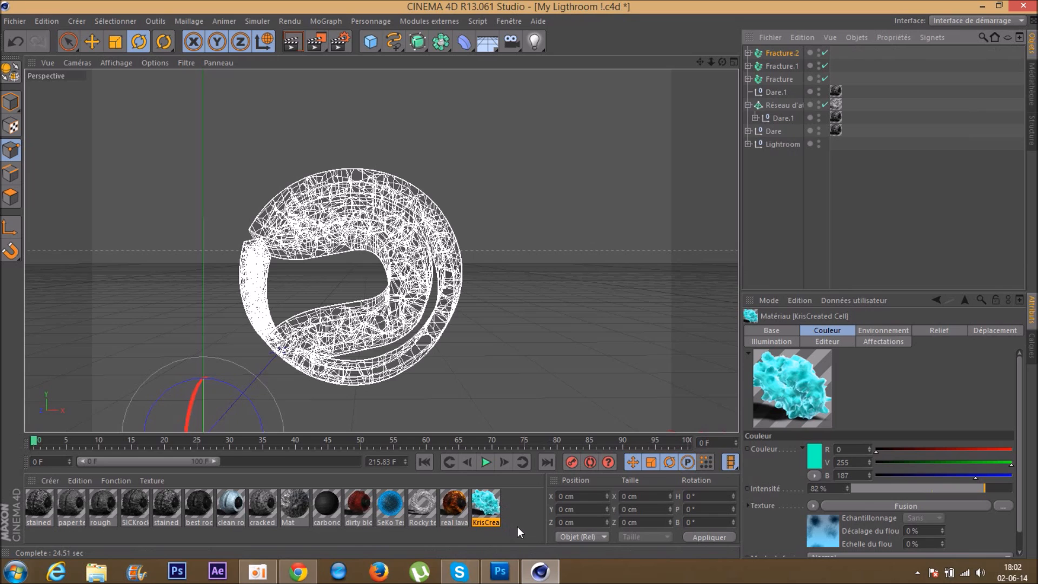
Apply the KrisCreated Cell material to Fracture.2 with Cubic (Cubique) projection.
{"action": "left_click", "coordinate": [522, 509]}
{"action": "left_click_drag", "start_coordinate": [489, 503], "coordinate": [781, 54]}
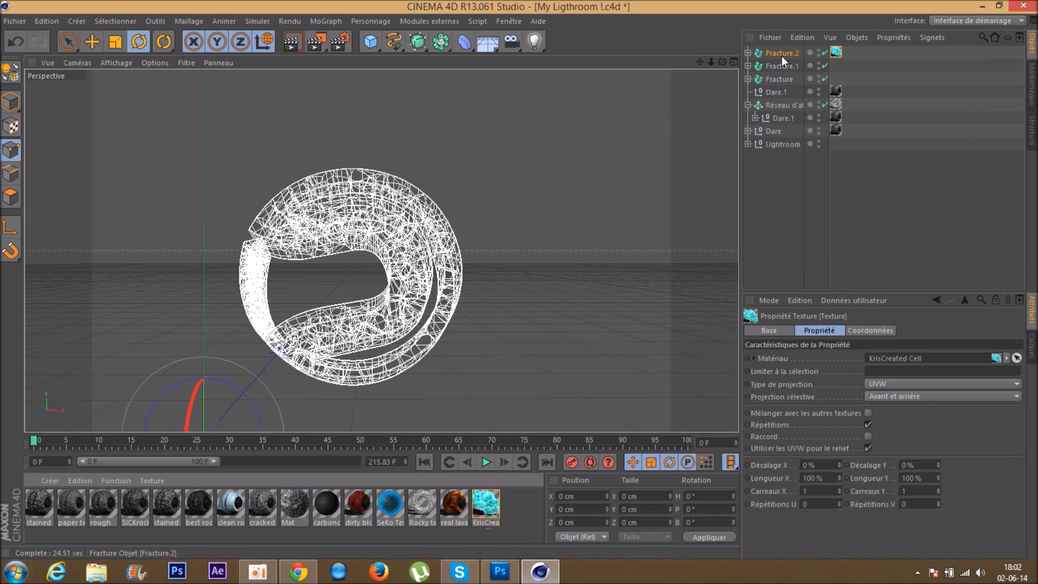
{"action": "left_click", "coordinate": [908, 383]}
{"action": "left_click", "coordinate": [895, 437]}
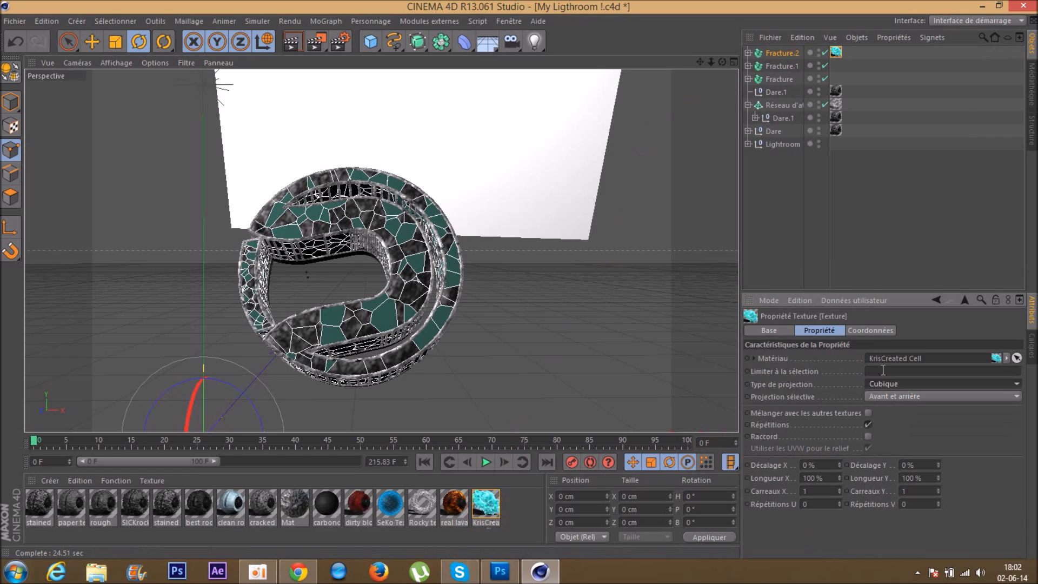
{"action": "left_click", "coordinate": [894, 190]}
Add a MoGraph Random effector to the original Fracture object and set its strength to 4%.
{"action": "left_click", "coordinate": [780, 79]}
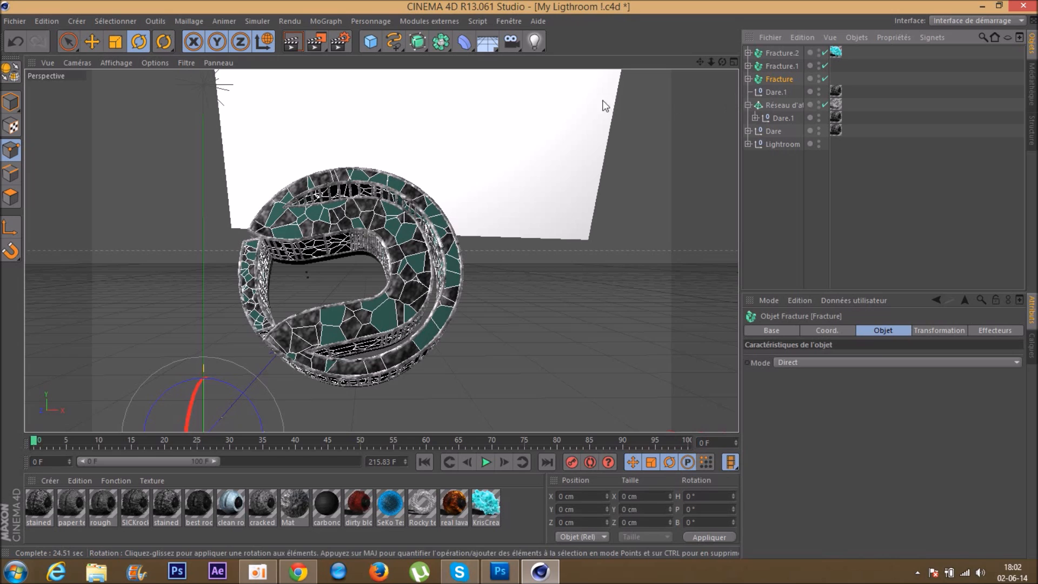
{"action": "left_click", "coordinate": [328, 21]}
{"action": "mouse_move", "coordinate": [338, 40]}
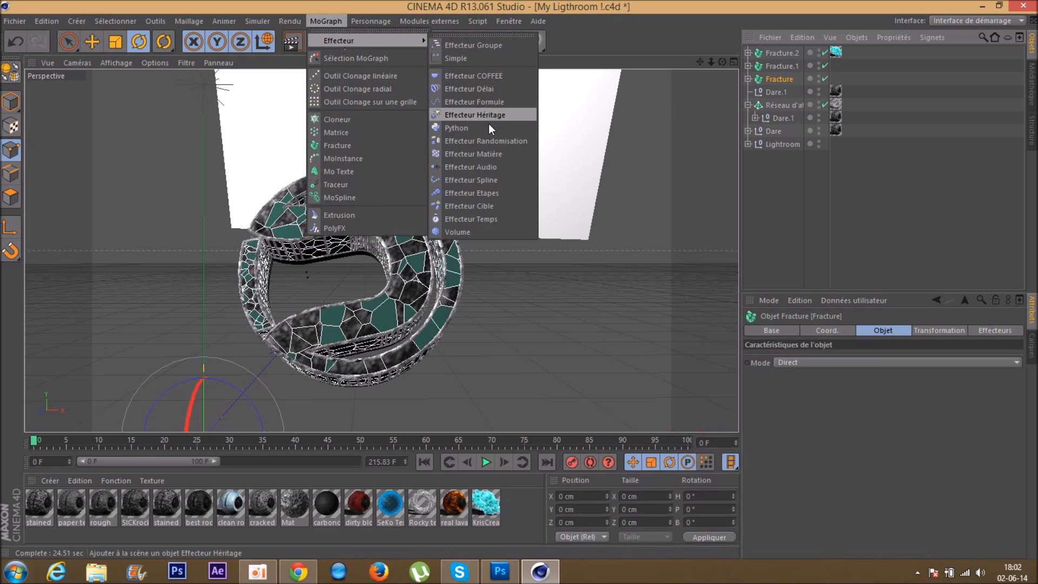
{"action": "left_click", "coordinate": [492, 140]}
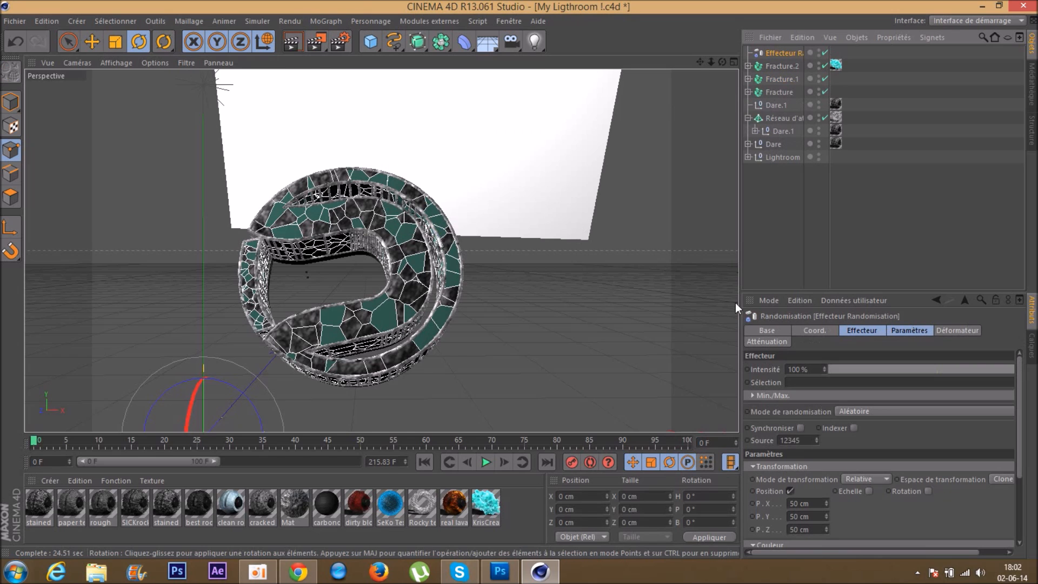
{"action": "left_click_drag", "start_coordinate": [828, 368], "coordinate": [838, 365]}
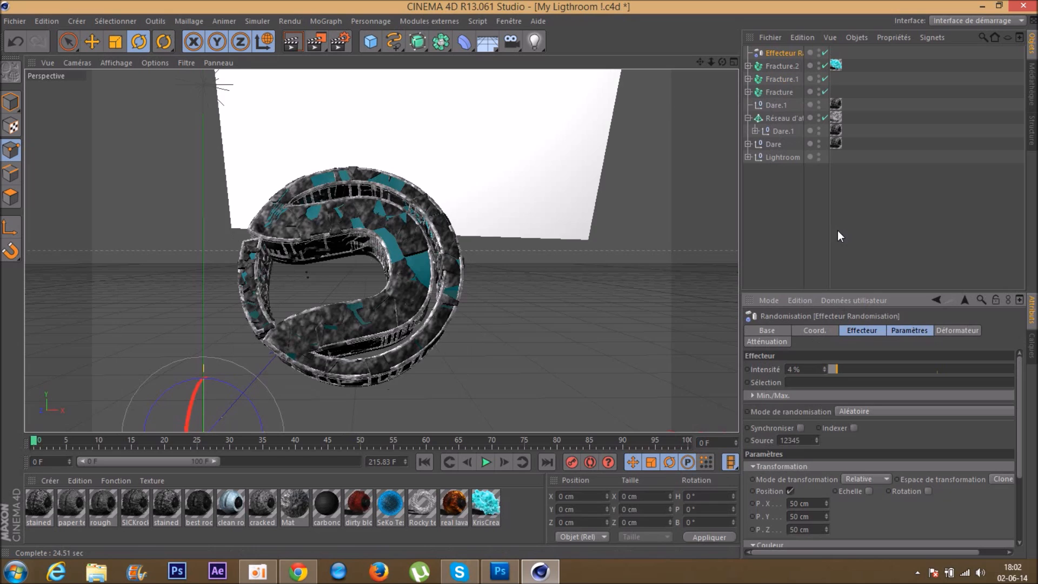
{"action": "left_click", "coordinate": [838, 233]}
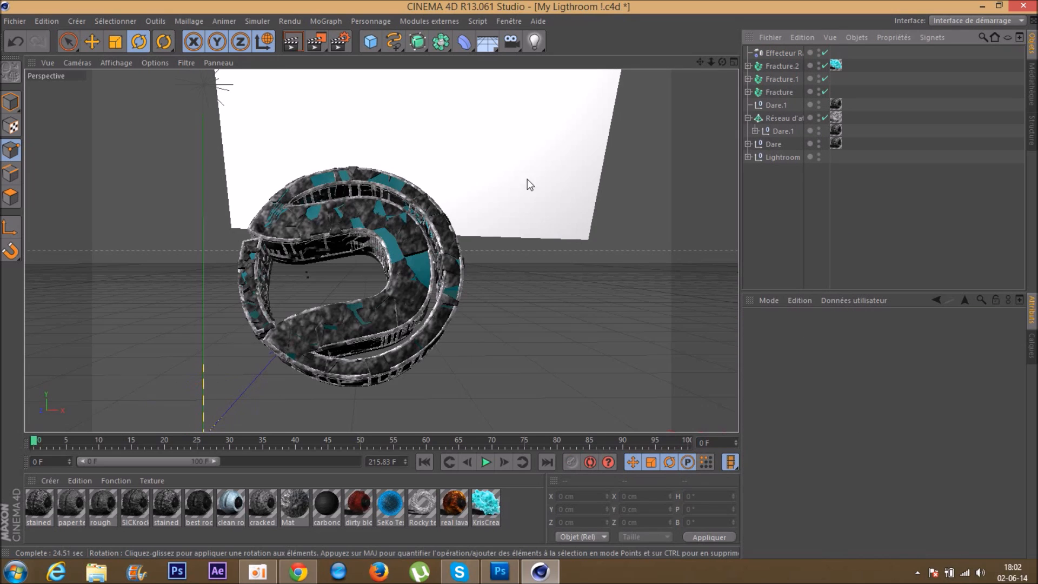
Add a Random effector to Fracture.1 and set its strength to 30%.
{"action": "left_click", "coordinate": [780, 79]}
{"action": "left_click", "coordinate": [326, 22]}
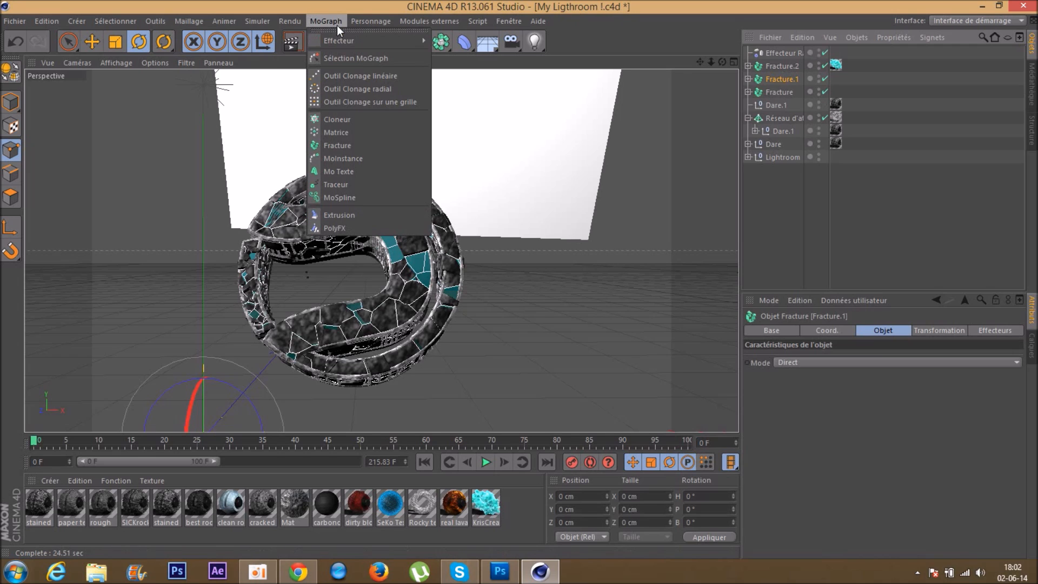
{"action": "mouse_move", "coordinate": [347, 44]}
{"action": "left_click", "coordinate": [504, 139]}
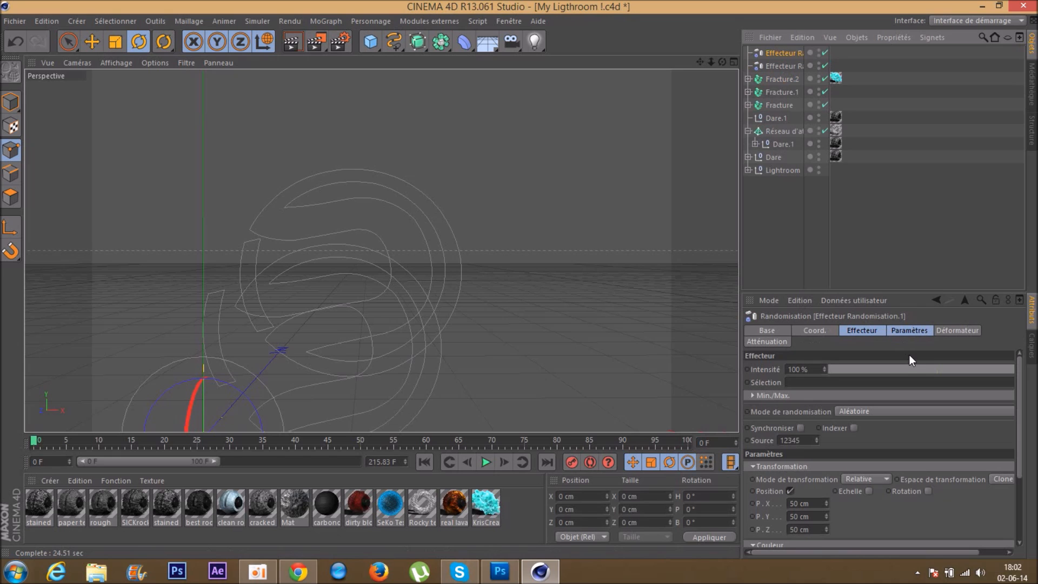
{"action": "left_click", "coordinate": [893, 369]}
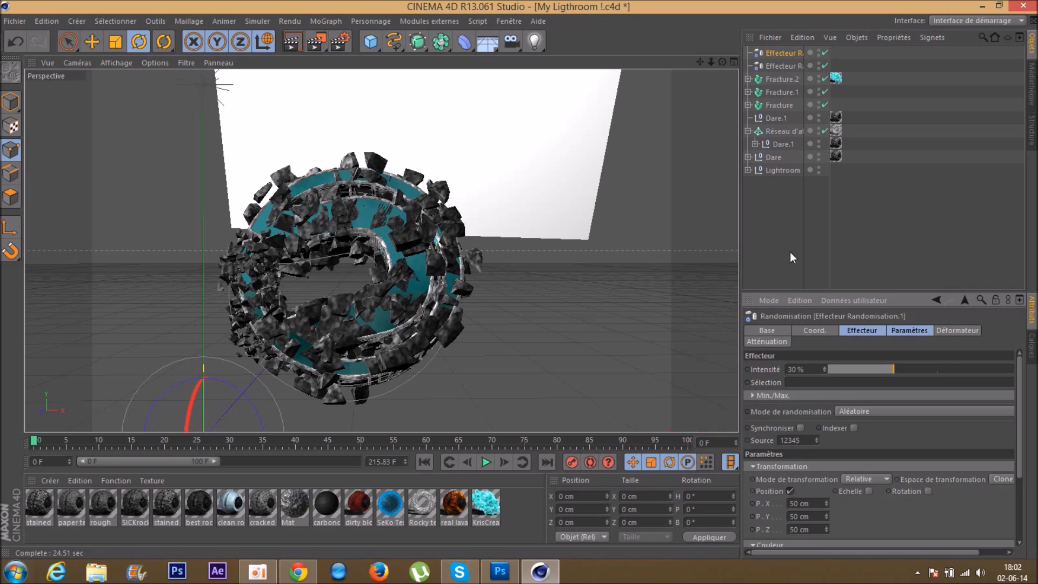
Move Fracture.1 about 13 cm back along the Z axis, behind the front of the logo.
{"action": "left_click", "coordinate": [782, 92]}
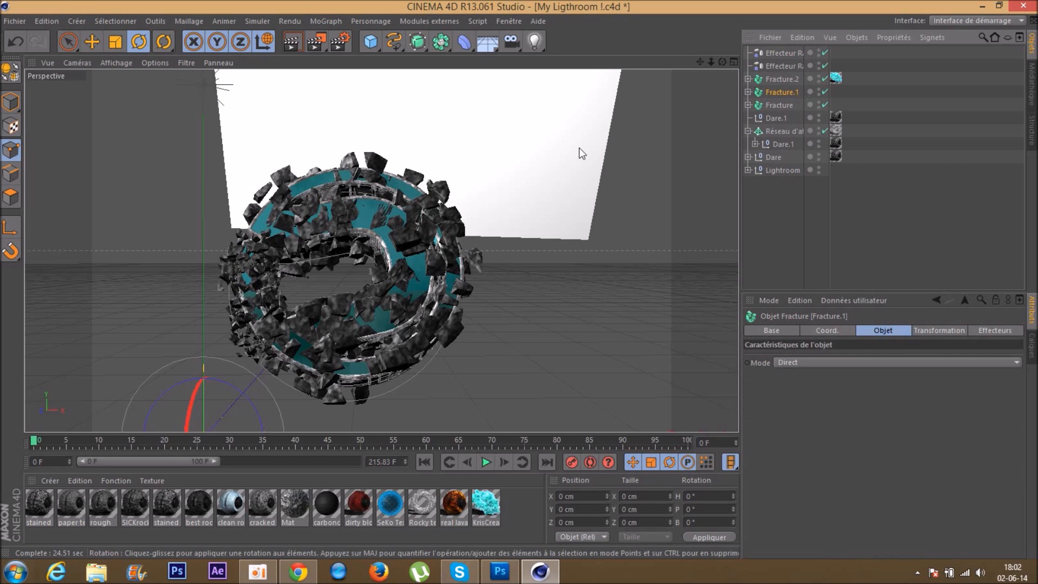
{"action": "left_click", "coordinate": [69, 42]}
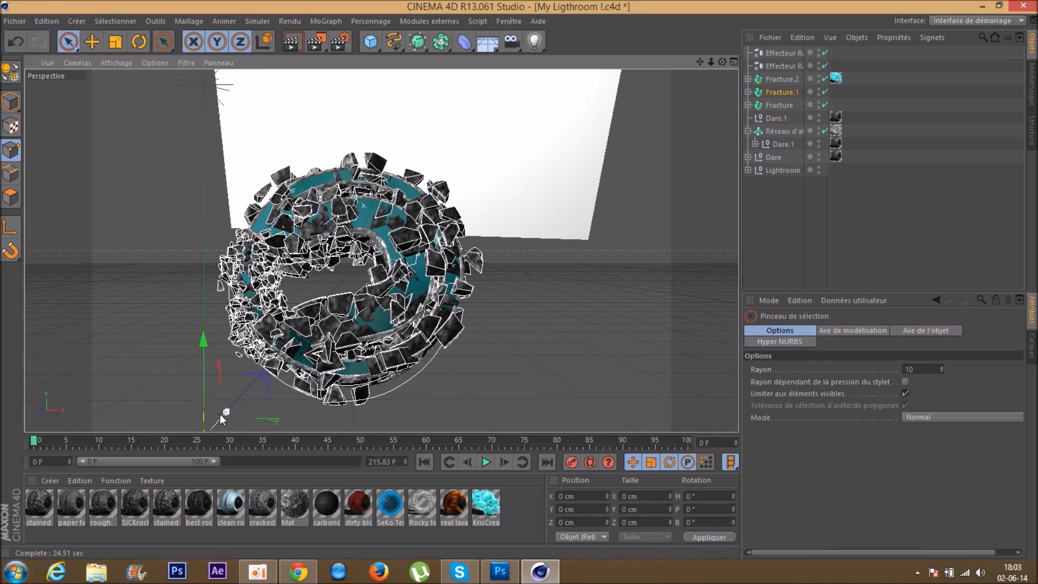
{"action": "left_click_drag", "start_coordinate": [222, 414], "coordinate": [225, 410]}
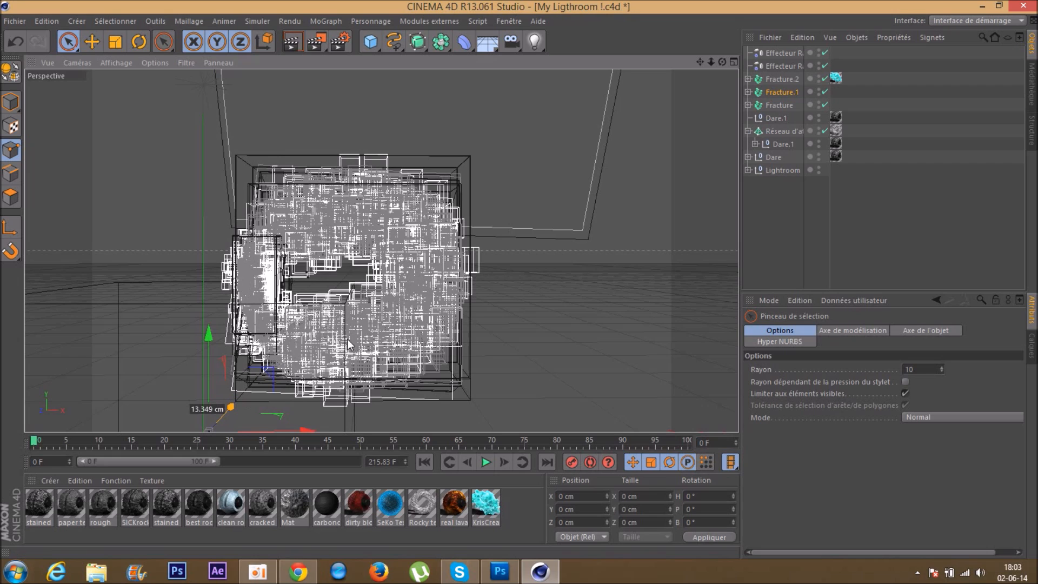
{"action": "left_click", "coordinate": [819, 229]}
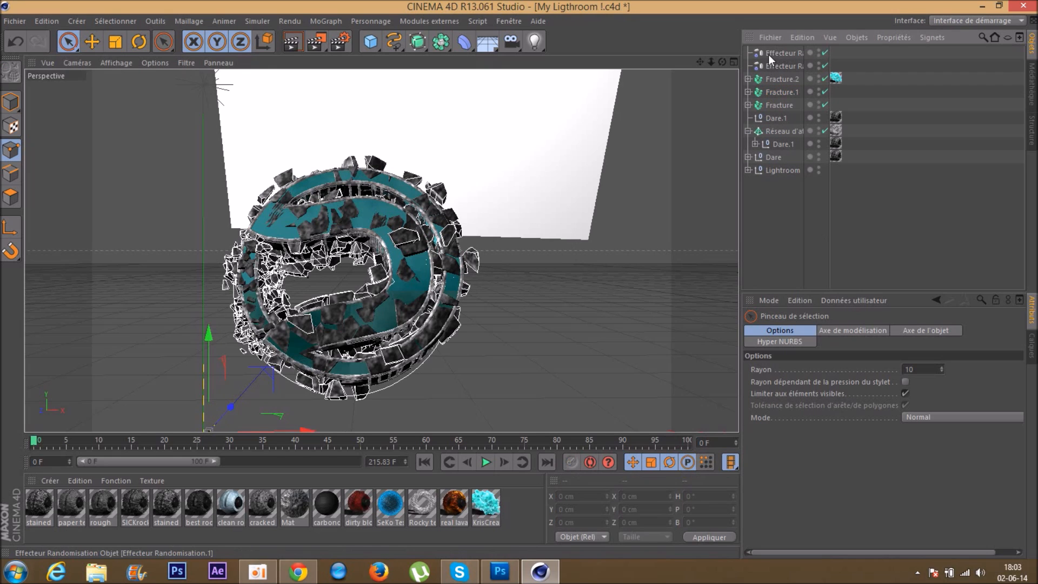
Add a Random effector to Fracture.2 and set its strength to 43%.
{"action": "left_click", "coordinate": [780, 81]}
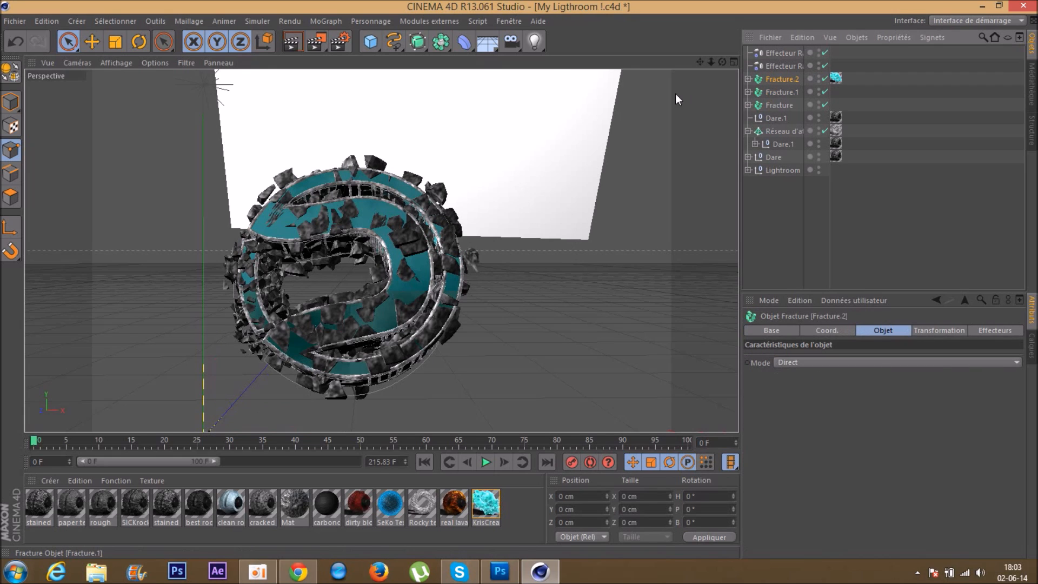
{"action": "left_click", "coordinate": [325, 21]}
{"action": "mouse_move", "coordinate": [372, 40]}
{"action": "left_click", "coordinate": [522, 142]}
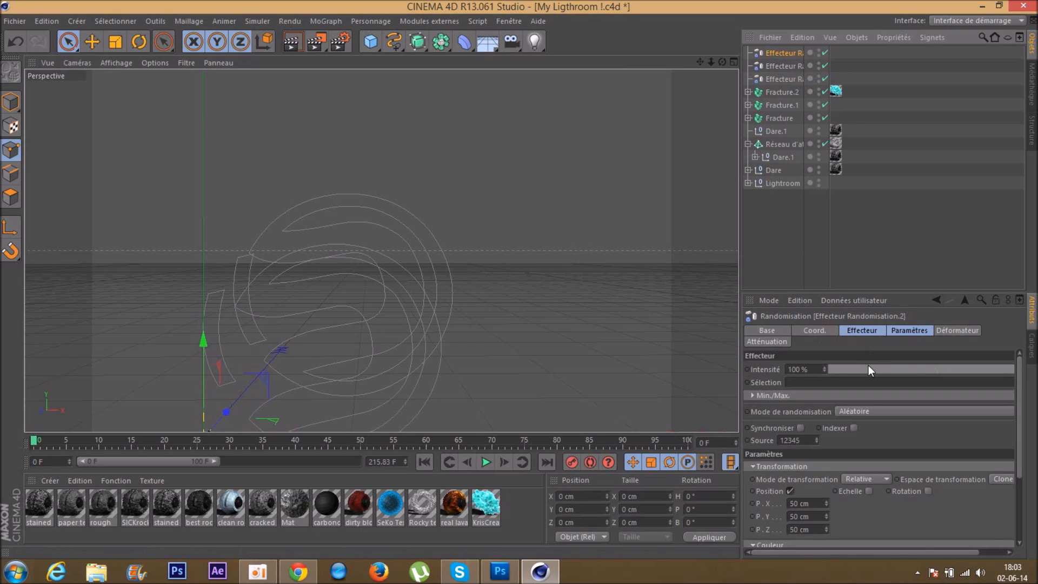
{"action": "left_click_drag", "start_coordinate": [912, 368], "coordinate": [915, 368]}
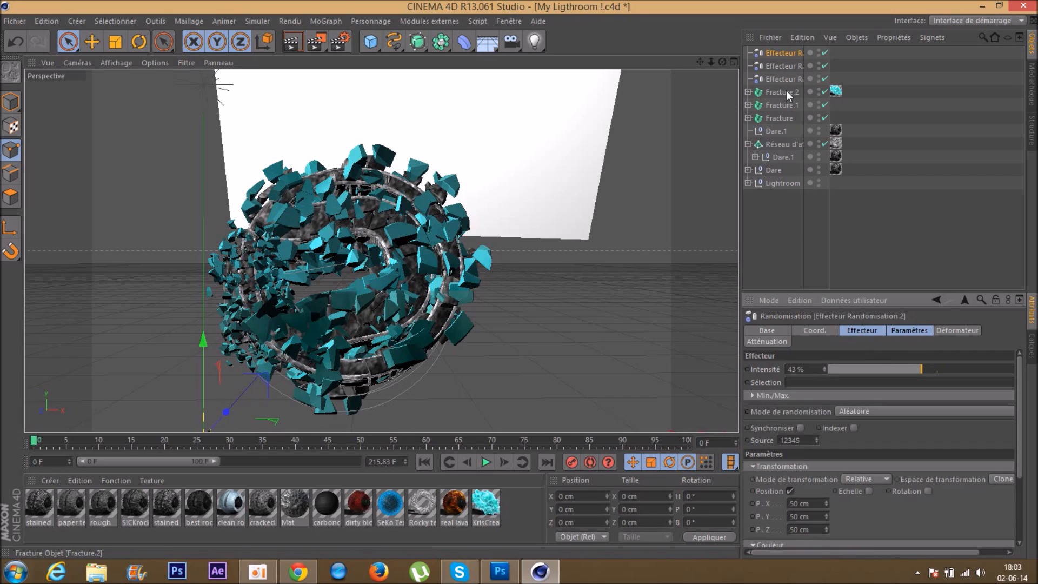
Move Fracture.2 back along the Z axis so its turquoise pieces sit behind the rock logo.
{"action": "left_click", "coordinate": [786, 91]}
{"action": "left_click_drag", "start_coordinate": [225, 413], "coordinate": [228, 404]}
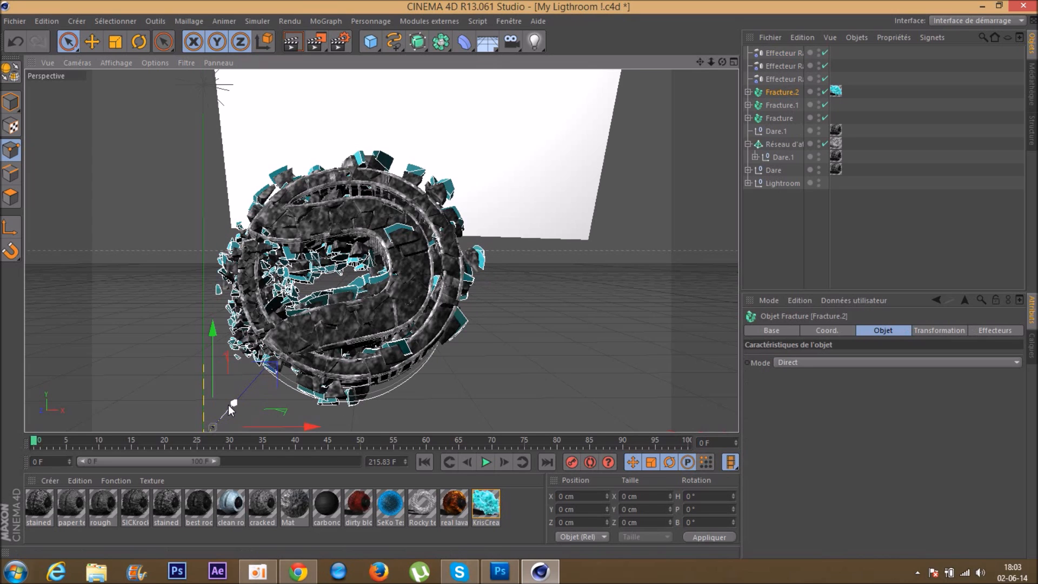
{"action": "left_click", "coordinate": [795, 256]}
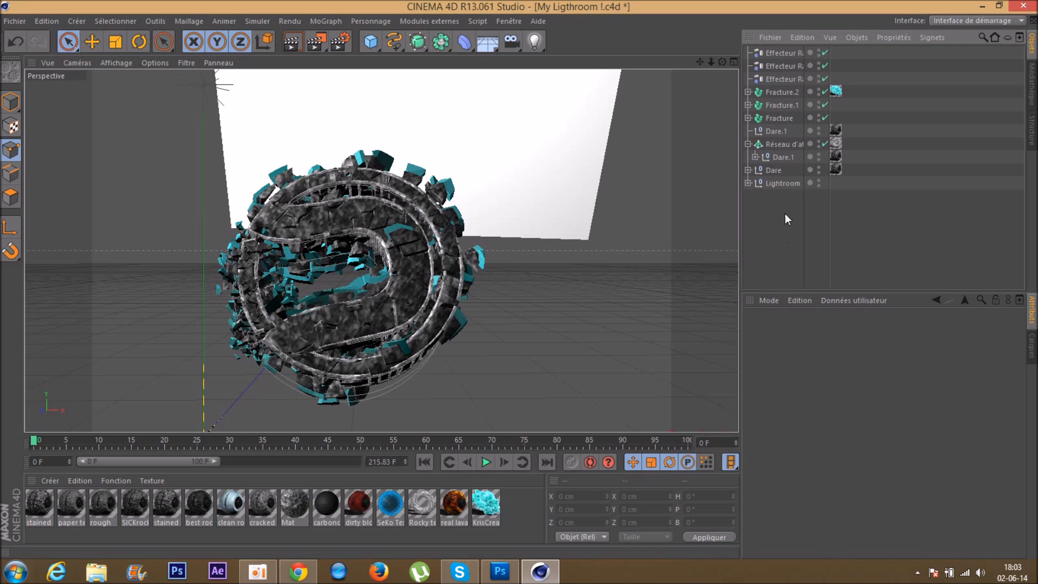
Render the logo to the Picture Viewer, overwriting Logo tuto.png and continuing despite the missing rock3.png texture.
{"action": "left_click", "coordinate": [337, 41]}
{"action": "left_click", "coordinate": [627, 8]}
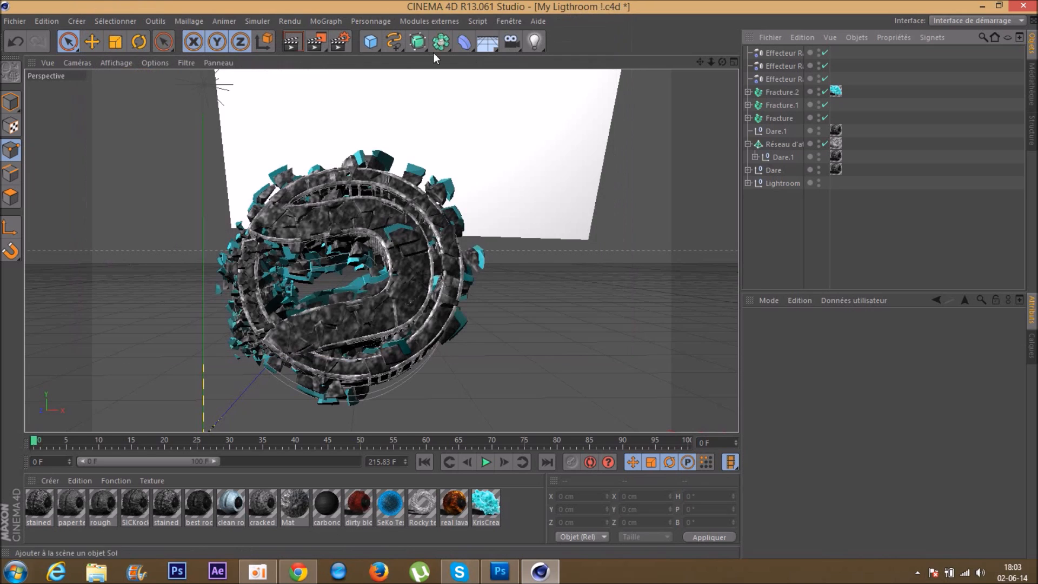
{"action": "left_click", "coordinate": [320, 43]}
{"action": "left_click", "coordinate": [529, 329]}
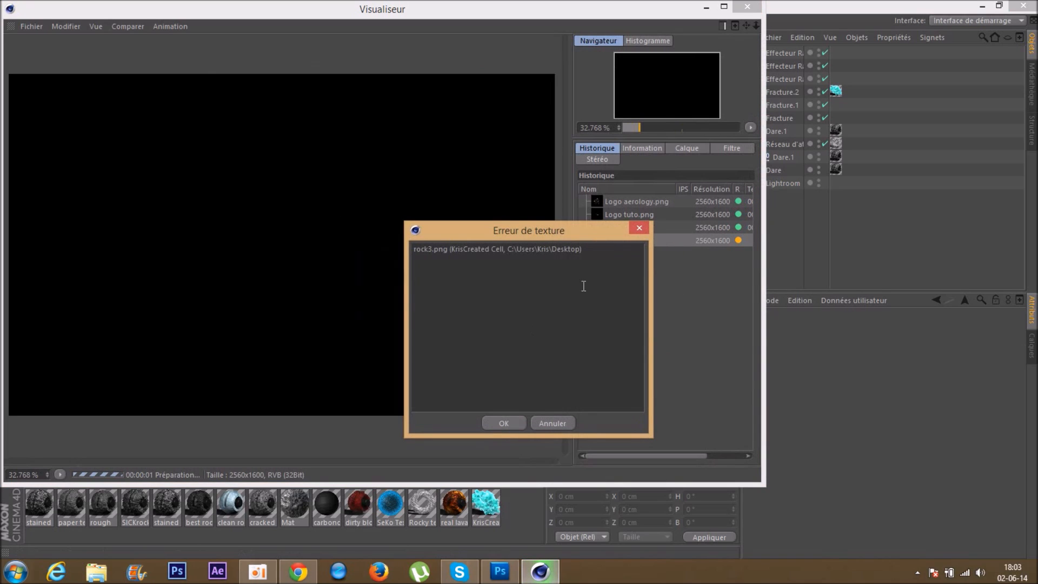
{"action": "left_click", "coordinate": [513, 425]}
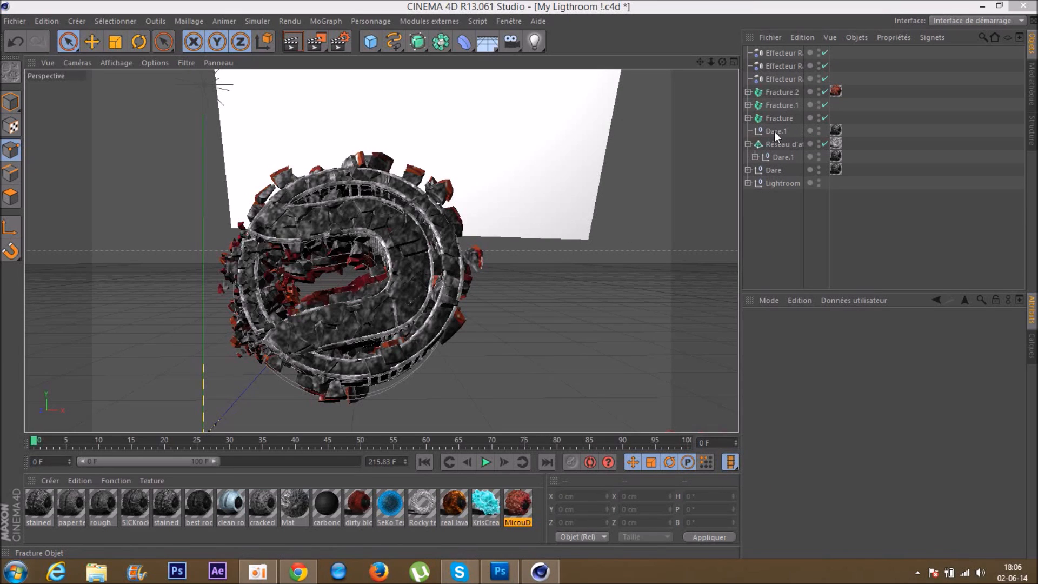
Duplicate the Dare.1 object nested in the atom array to the head of the object hierarchy.
{"action": "left_click", "coordinate": [771, 168]}
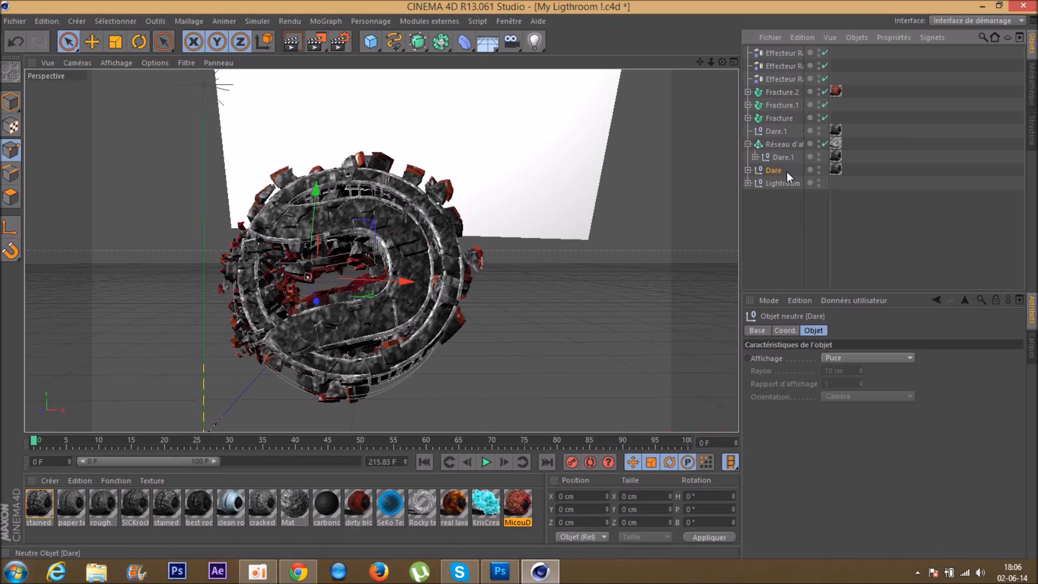
{"action": "left_click", "coordinate": [783, 157]}
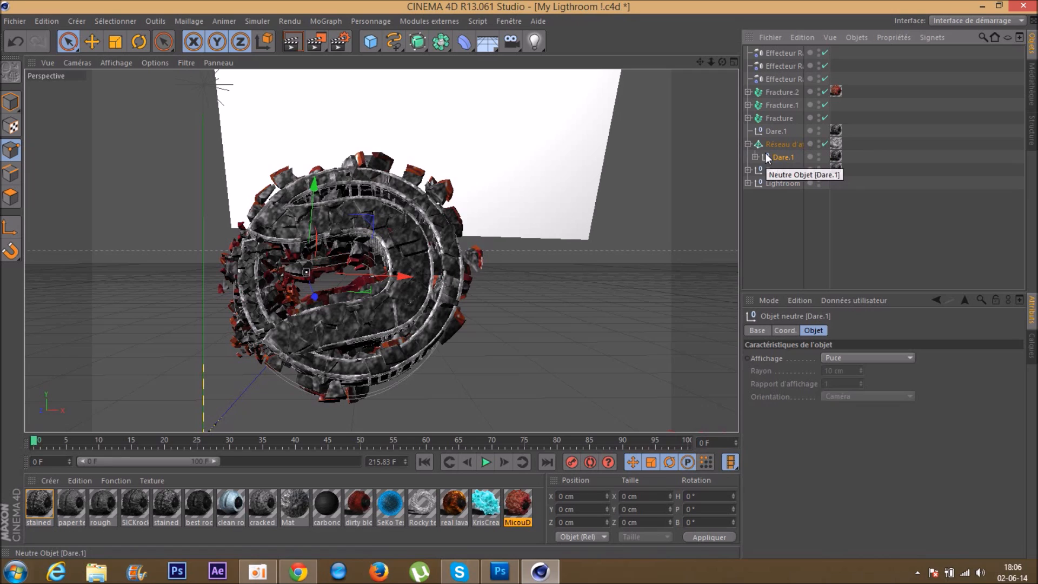
{"action": "left_click_drag", "start_coordinate": [764, 153], "coordinate": [764, 56], "text": "ctrl"}
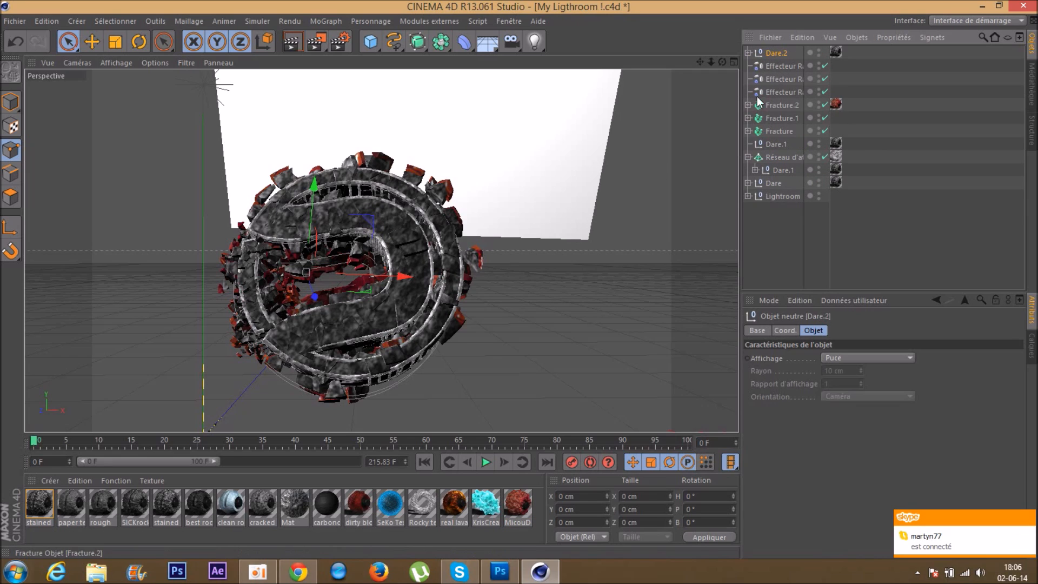
Add a Greebler plugin object and make the duplicated Dare.2 logo its child.
{"action": "left_click", "coordinate": [441, 23]}
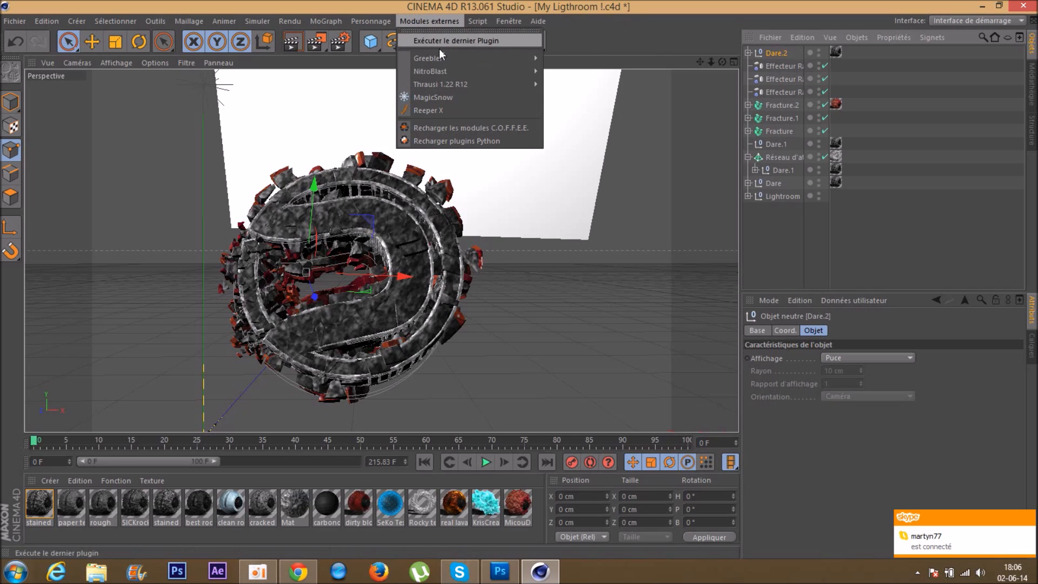
{"action": "mouse_move", "coordinate": [463, 57]}
{"action": "left_click", "coordinate": [568, 62]}
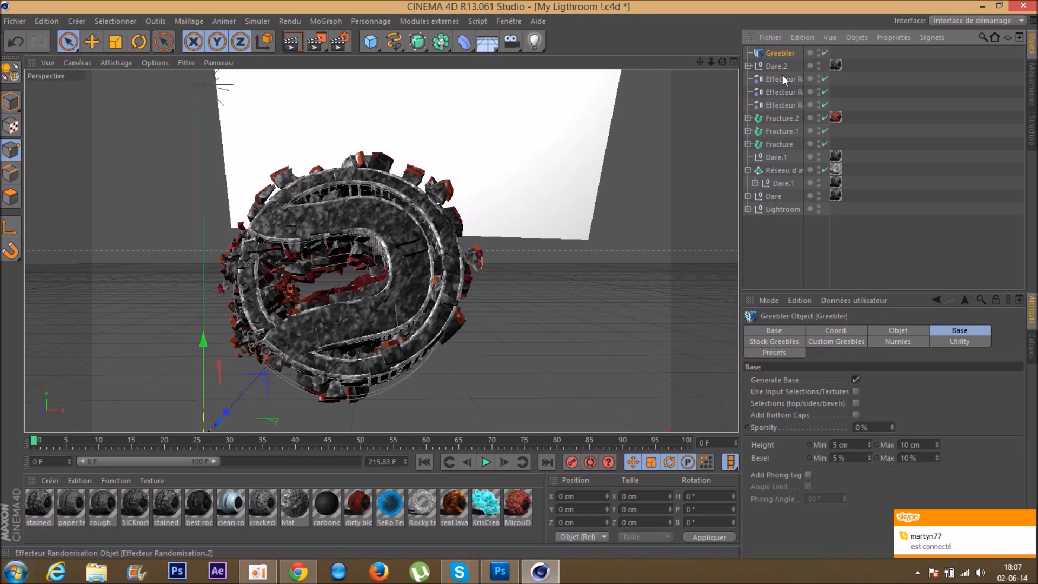
{"action": "left_click_drag", "start_coordinate": [781, 54], "coordinate": [780, 53]}
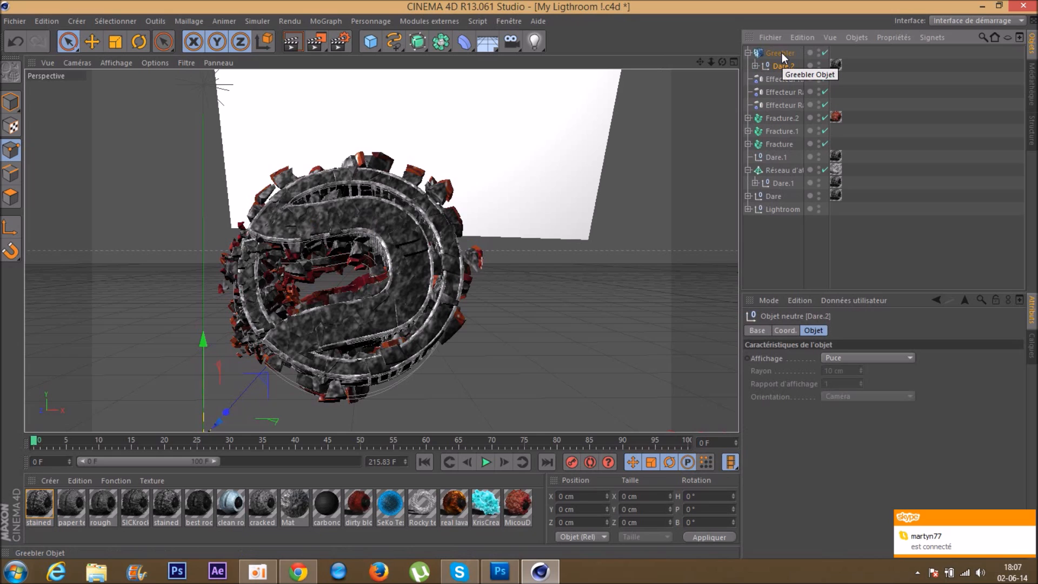
{"action": "left_click", "coordinate": [780, 53]}
{"action": "left_click", "coordinate": [747, 53]}
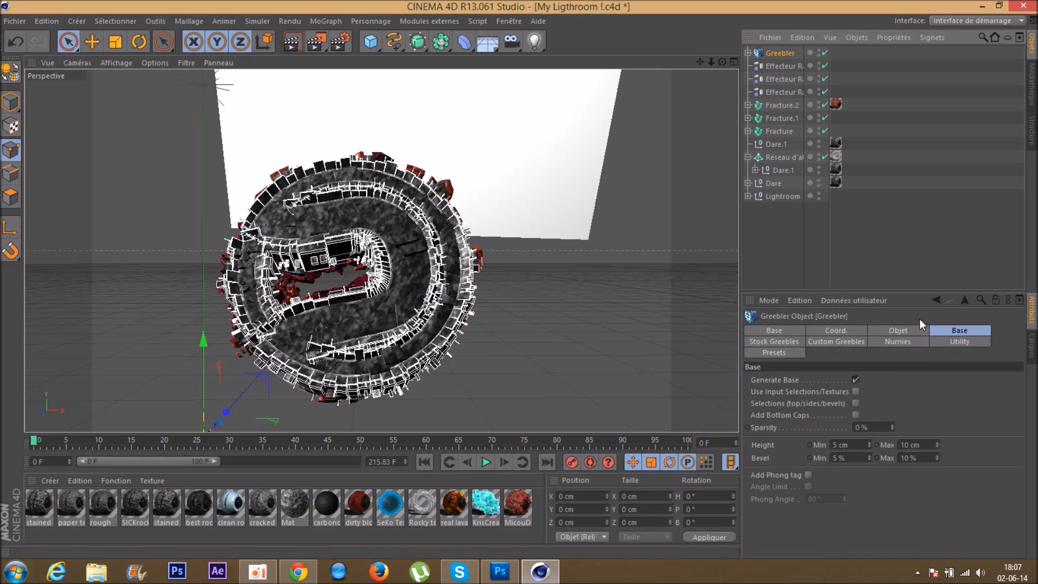
Set the Greebler's base height to 3 cm minimum and maximum, and its bevel to 0% minimum and 5% maximum.
{"action": "left_click", "coordinate": [906, 332]}
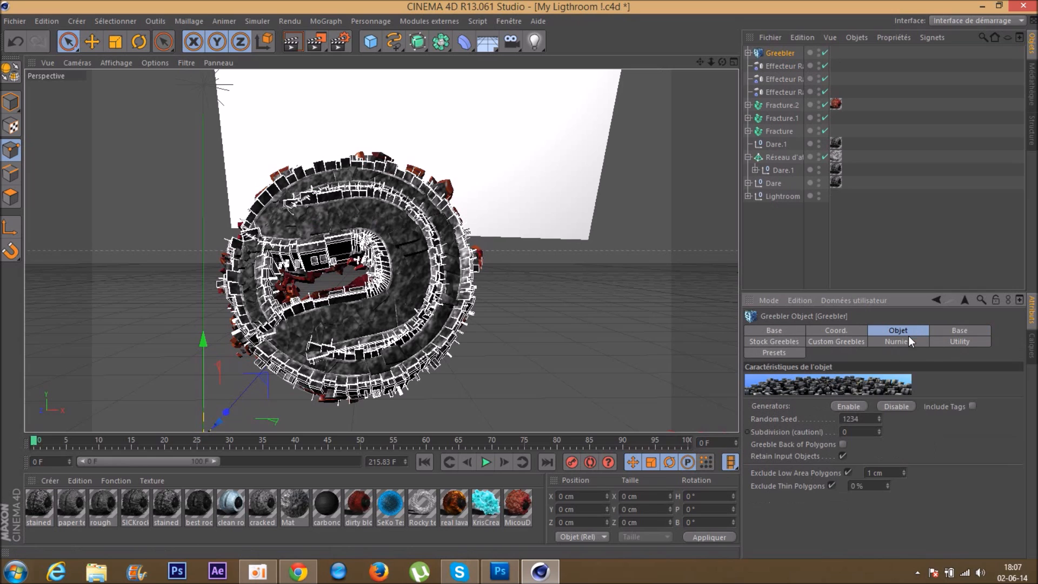
{"action": "left_click", "coordinate": [959, 327]}
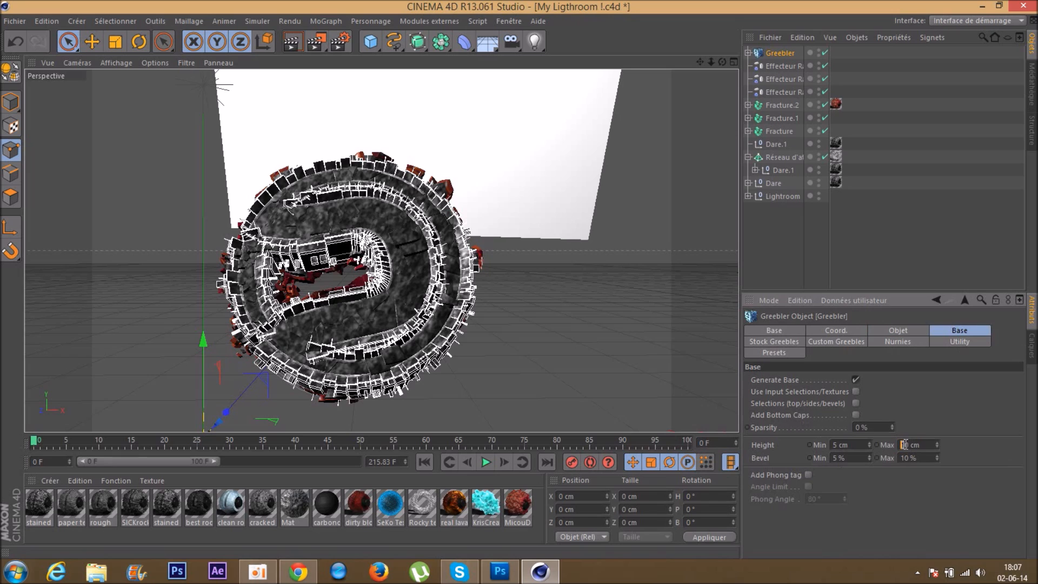
{"action": "left_click_drag", "start_coordinate": [908, 444], "coordinate": [880, 444]}
{"action": "type", "text": "3"}
{"action": "key", "text": "Return"}
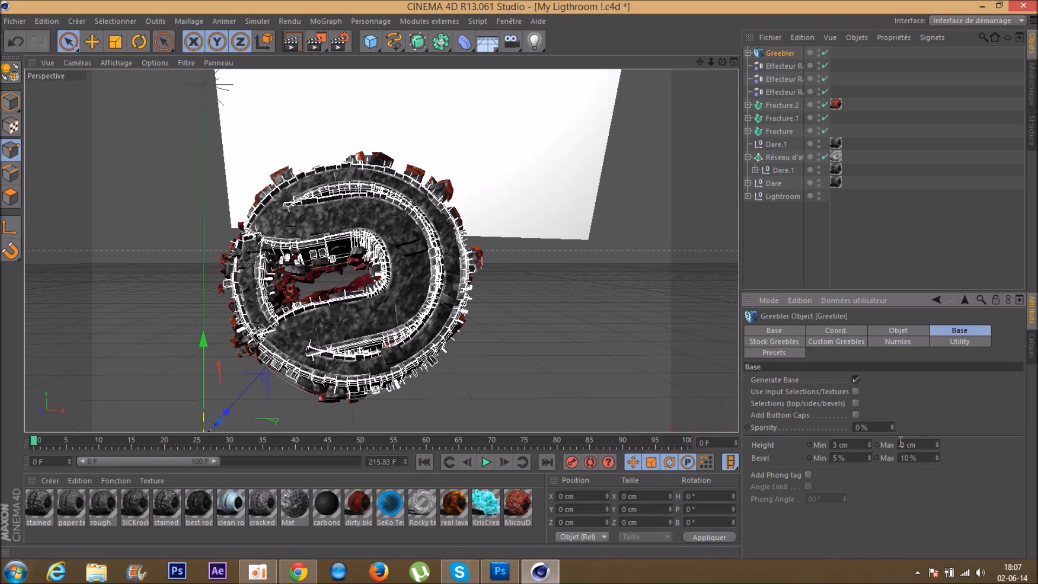
{"action": "key", "text": "Return"}
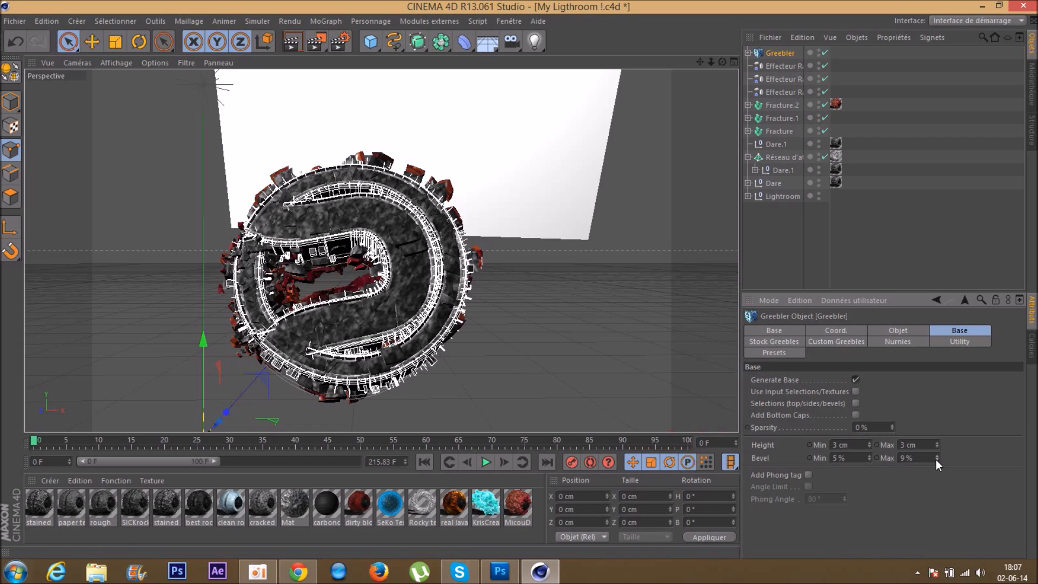
{"action": "left_click", "coordinate": [936, 459]}
{"action": "left_click_drag", "start_coordinate": [937, 458], "coordinate": [936, 458]}
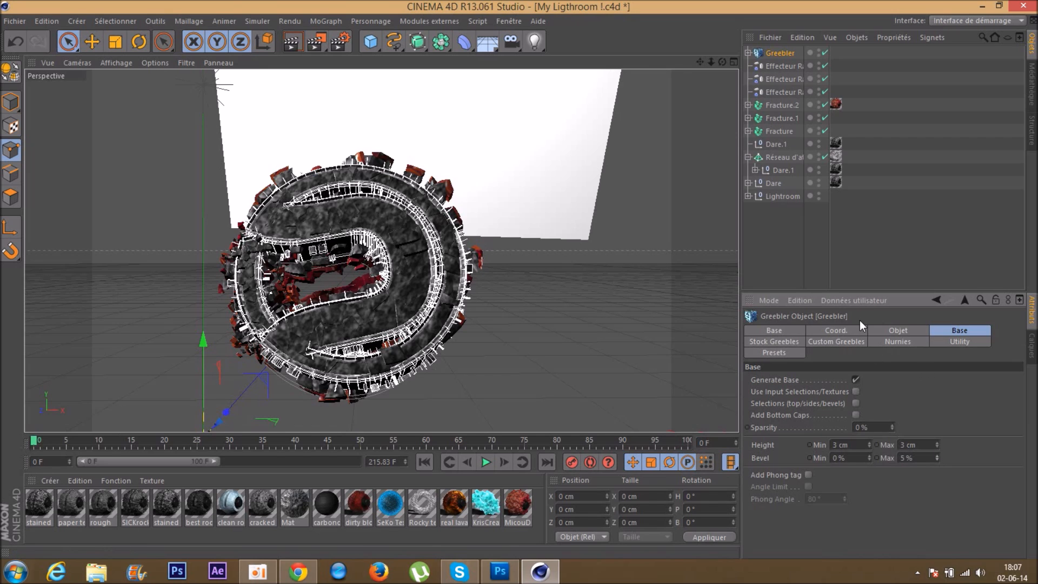
{"action": "left_click", "coordinate": [862, 250]}
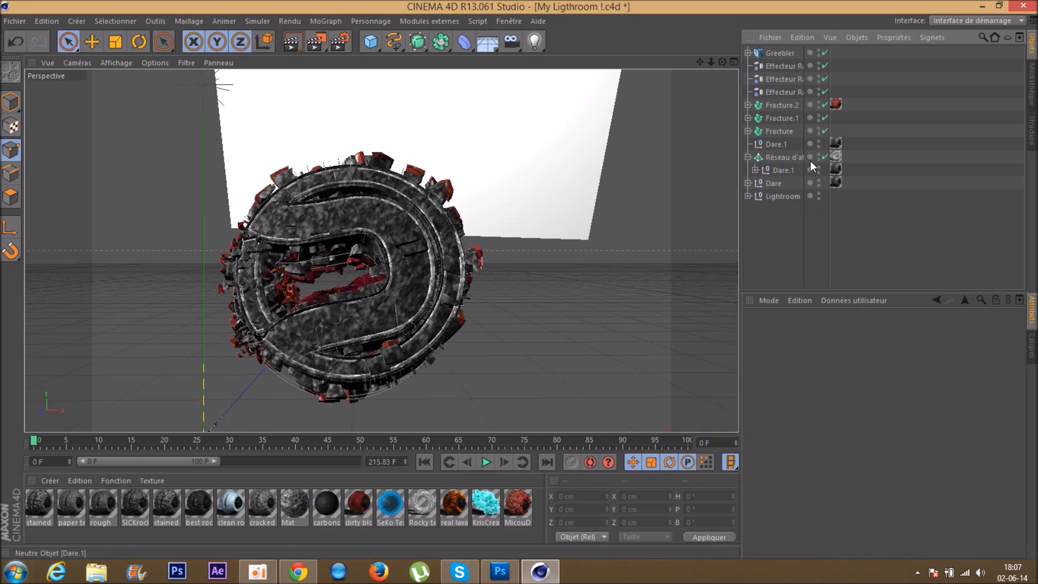
Move the Greebler about 8.5 cm back along the Z axis, behind the front of the logo.
{"action": "left_click", "coordinate": [780, 52]}
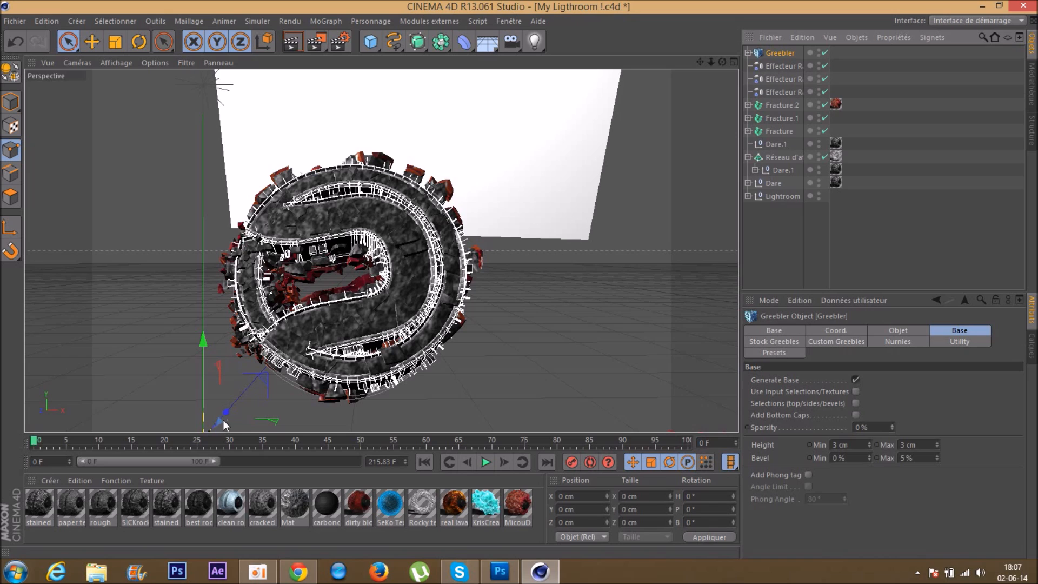
{"action": "left_click_drag", "start_coordinate": [225, 415], "coordinate": [228, 411]}
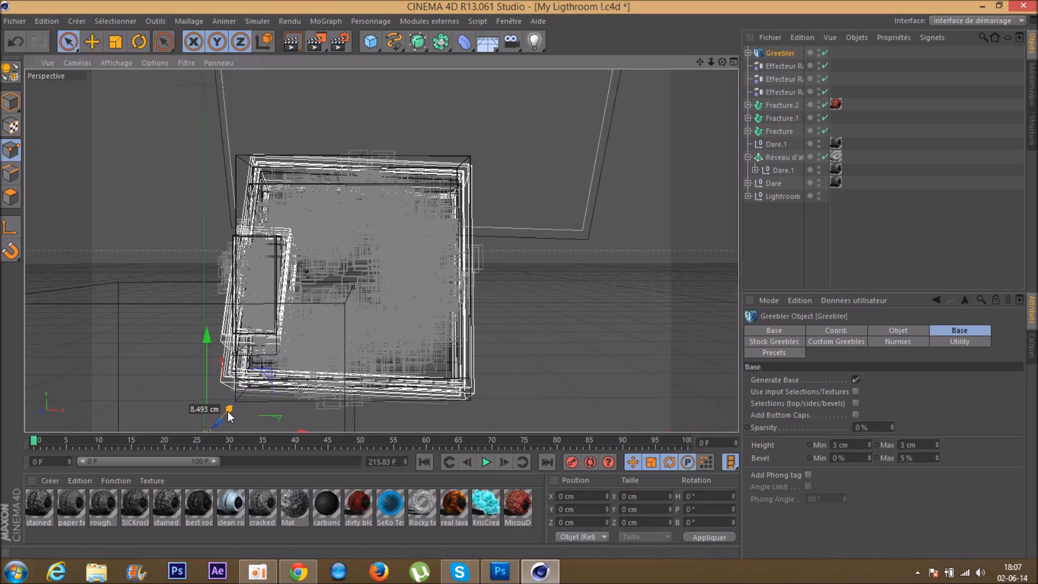
{"action": "left_click", "coordinate": [844, 257]}
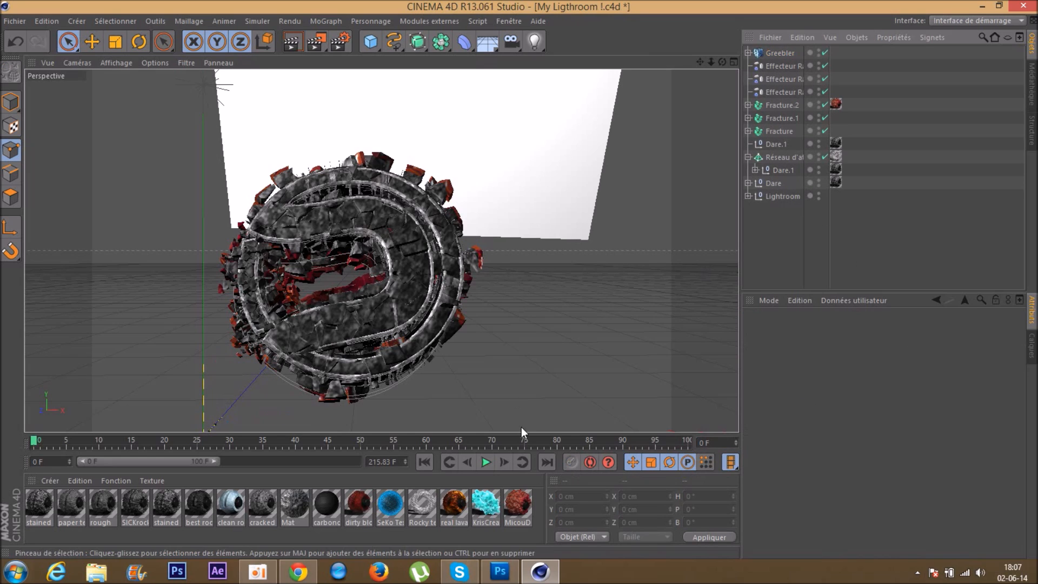
Apply the MicouDesignRed Bumps material to the Greebler and change the texture's projection type from UVW.
{"action": "left_click_drag", "start_coordinate": [522, 500], "coordinate": [781, 53]}
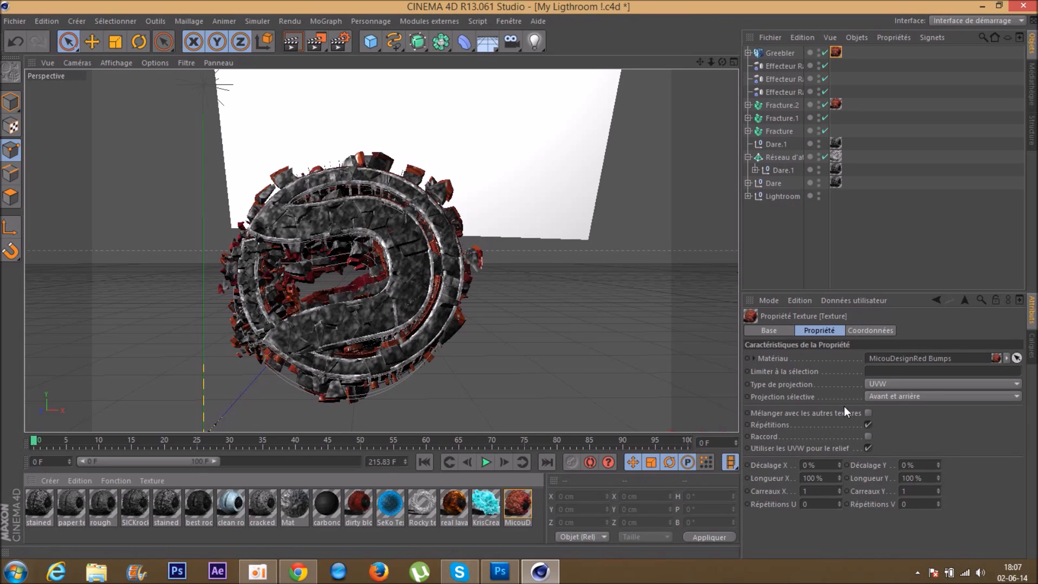
{"action": "left_click", "coordinate": [884, 382]}
{"action": "left_click", "coordinate": [890, 416]}
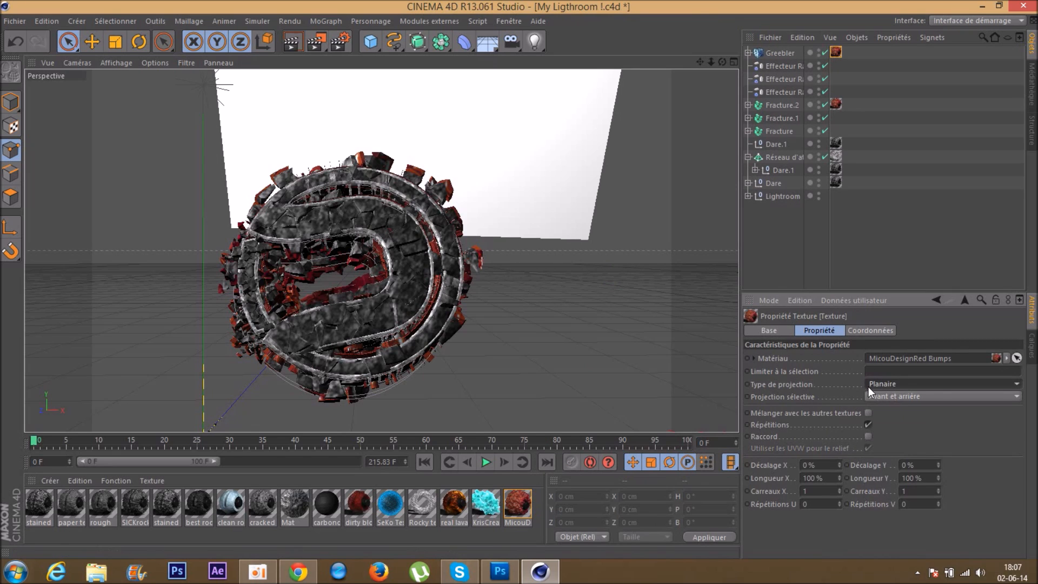
{"action": "left_click", "coordinate": [869, 384]}
{"action": "left_click", "coordinate": [900, 433]}
{"action": "left_click", "coordinate": [855, 204]}
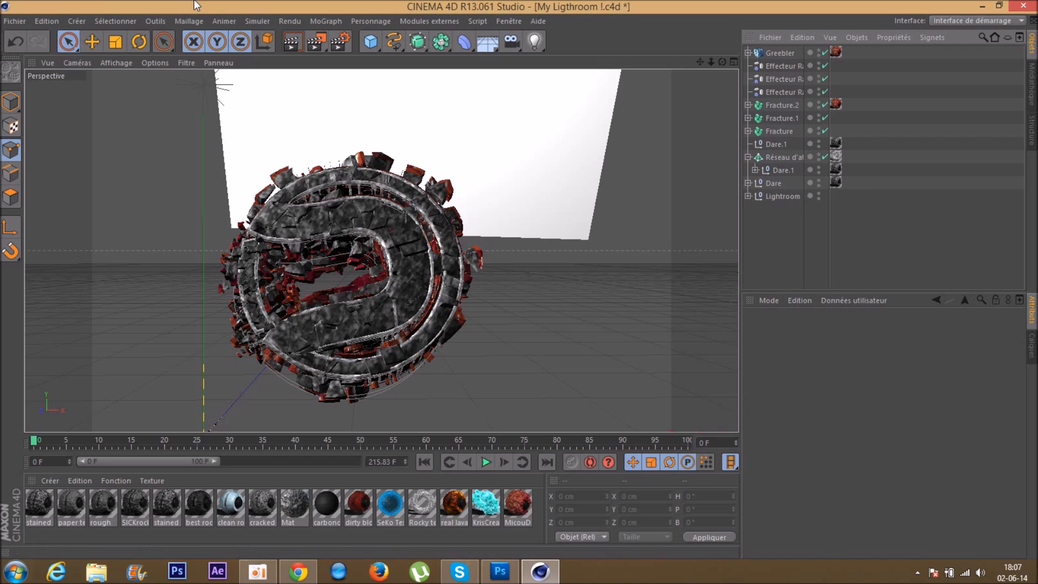
Render the logo with its Greebler detail to the Picture Viewer, overwriting Logo tuto.png.
{"action": "left_click", "coordinate": [317, 41]}
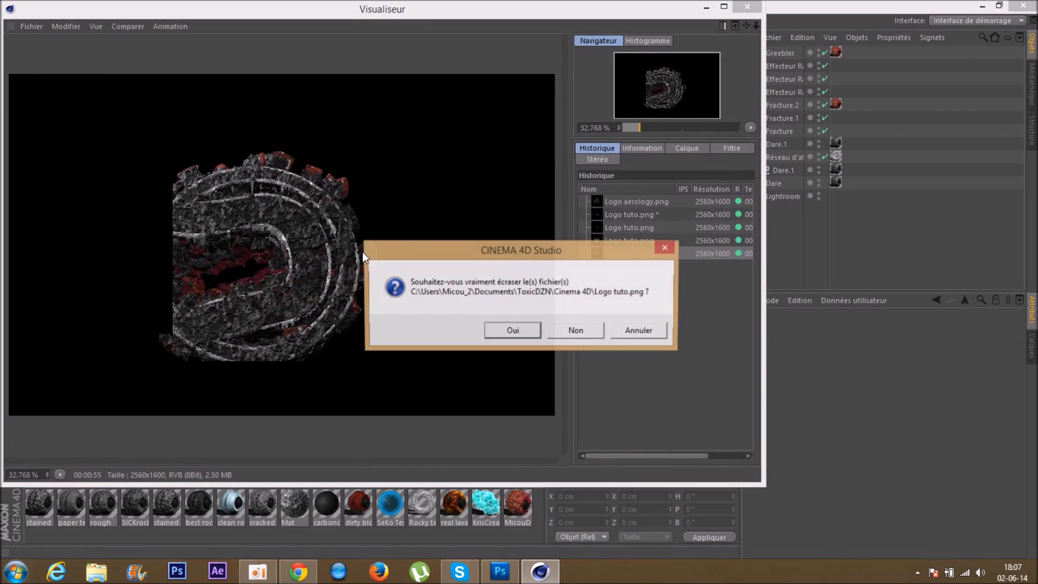
{"action": "left_click", "coordinate": [512, 330]}
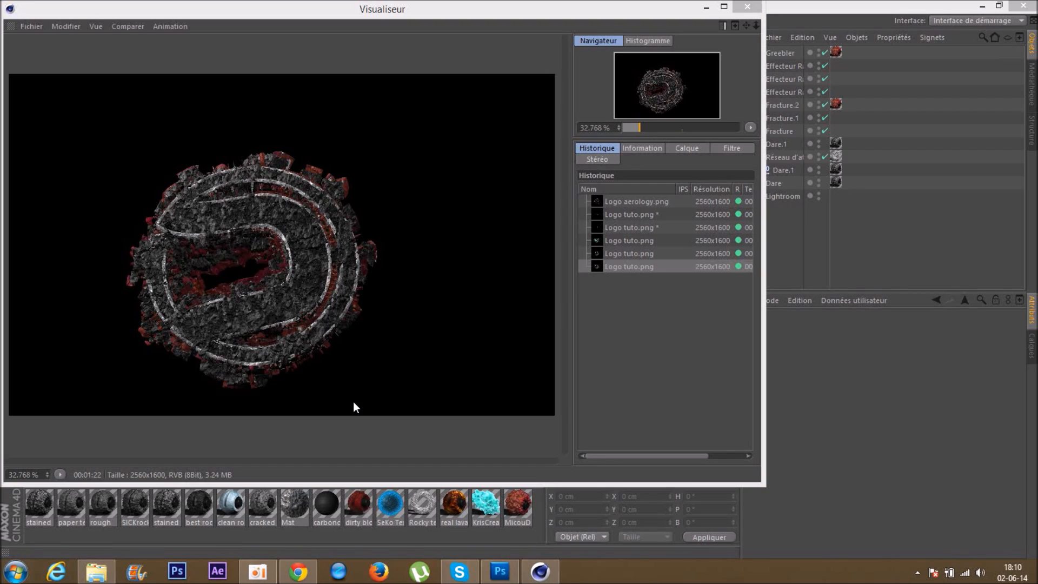
Switch to File Explorer and open the render output folder Documents > ToxicDZN > Cinema 4D.
{"action": "key", "text": "super+e"}
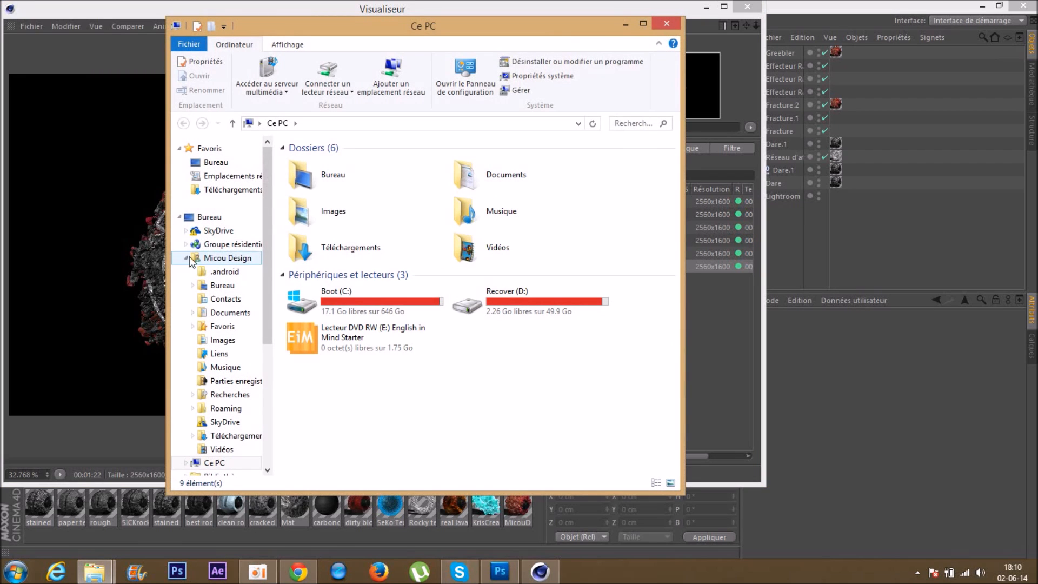
{"action": "double_click", "coordinate": [478, 179]}
{"action": "scroll", "coordinate": [368, 251], "scroll_direction": "down", "scroll_amount": 10}
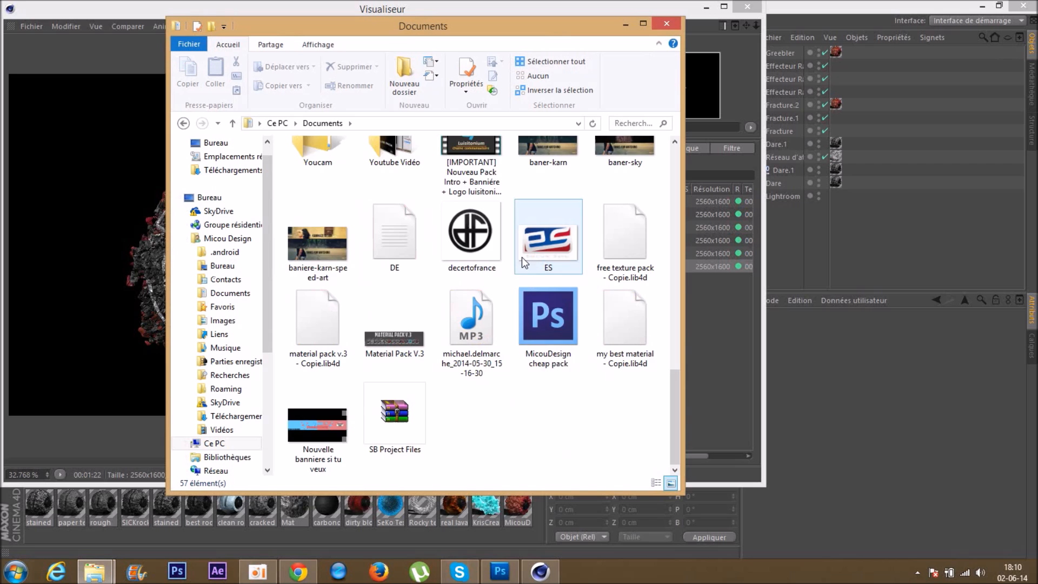
{"action": "scroll", "coordinate": [521, 257], "scroll_direction": "up", "scroll_amount": 4}
{"action": "left_click", "coordinate": [605, 252]}
{"action": "double_click", "coordinate": [604, 252]}
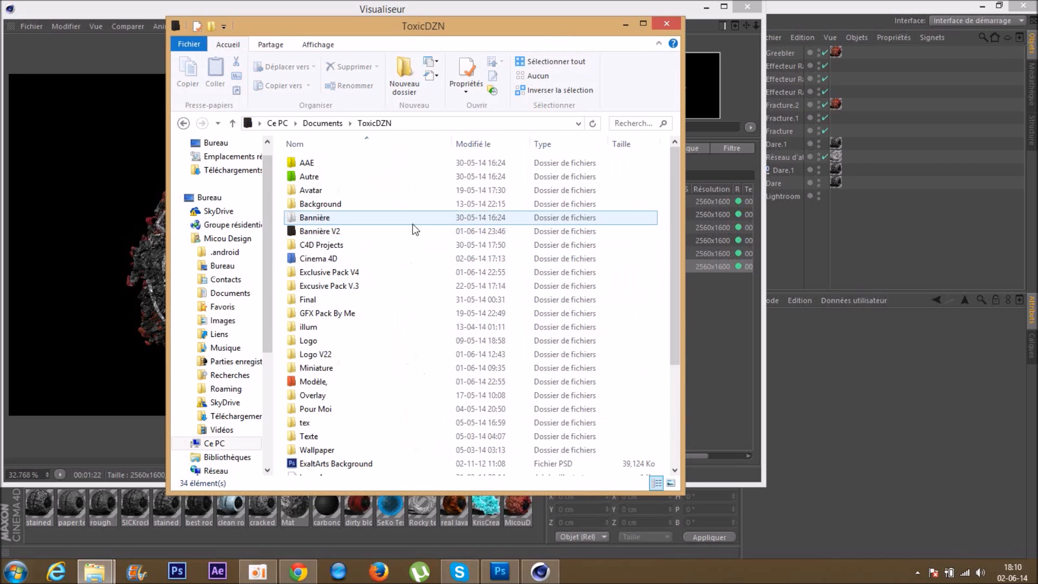
{"action": "double_click", "coordinate": [364, 259]}
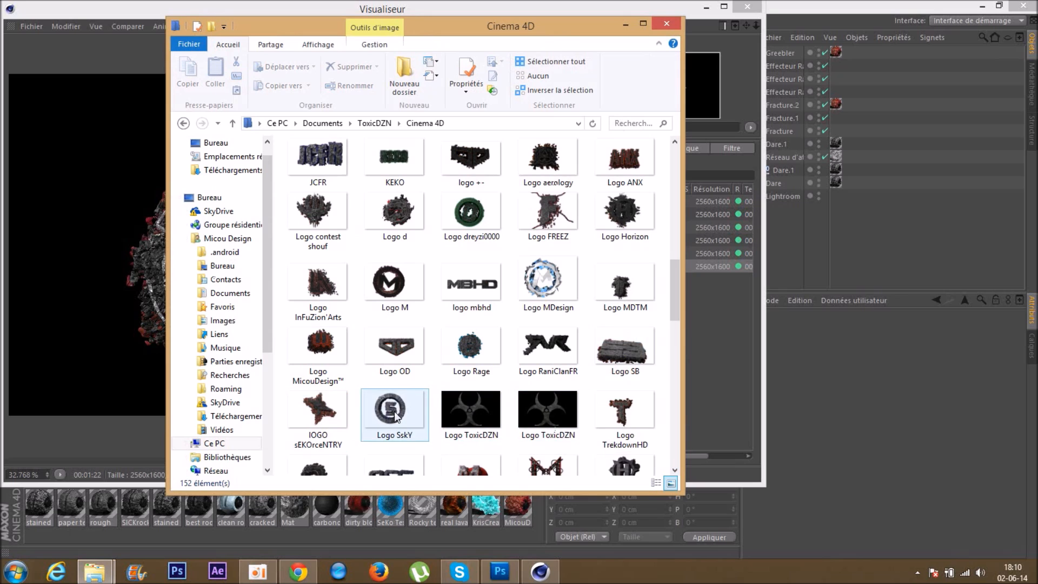
Open the Logo TUTO image in the photo gallery to examine the finished render.
{"action": "scroll", "coordinate": [497, 385], "scroll_direction": "down", "scroll_amount": 3}
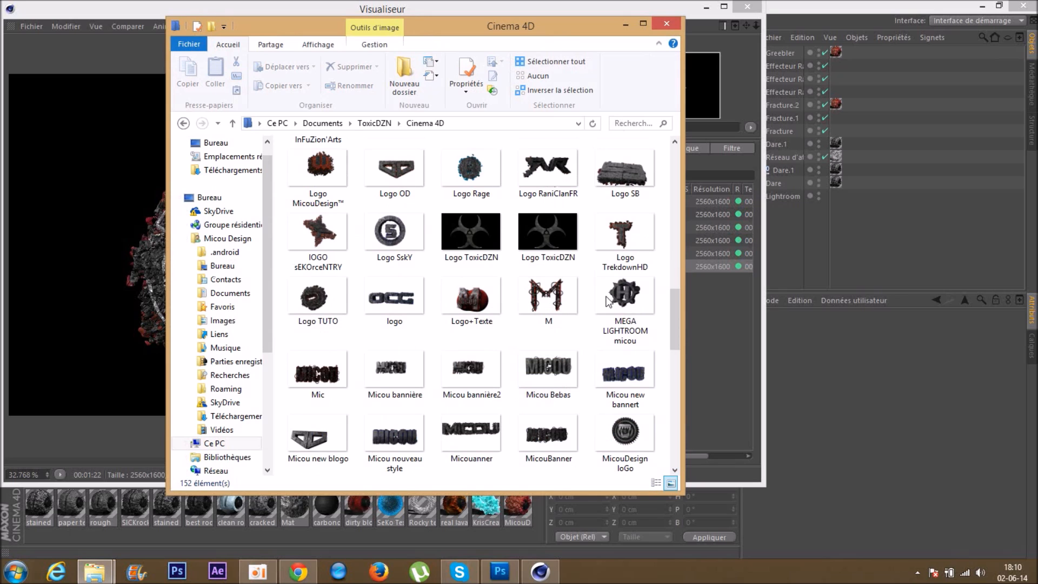
{"action": "left_click", "coordinate": [325, 302]}
{"action": "double_click", "coordinate": [326, 303]}
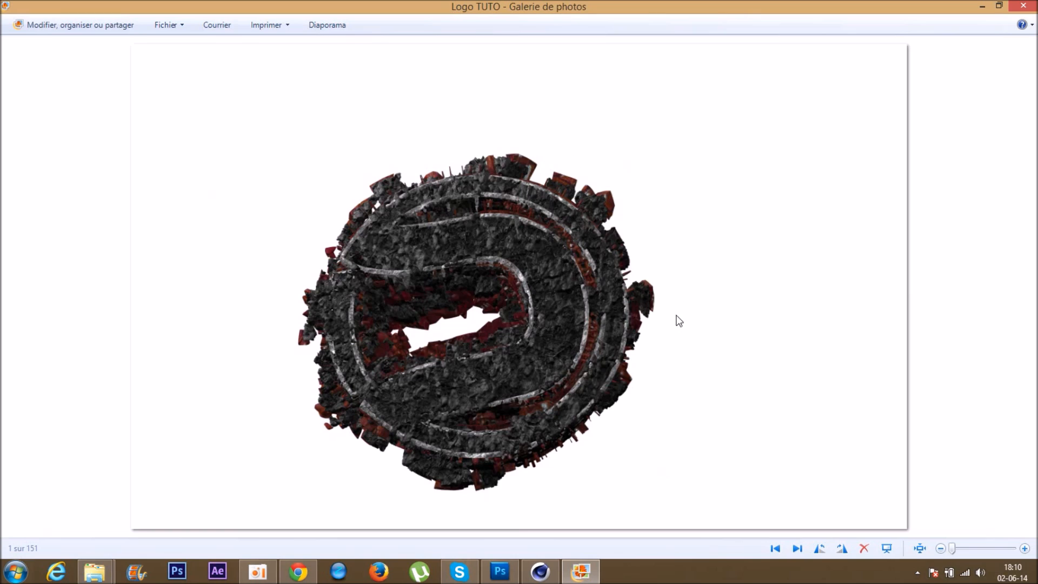
{"action": "mouse_move", "coordinate": [1035, 3]}
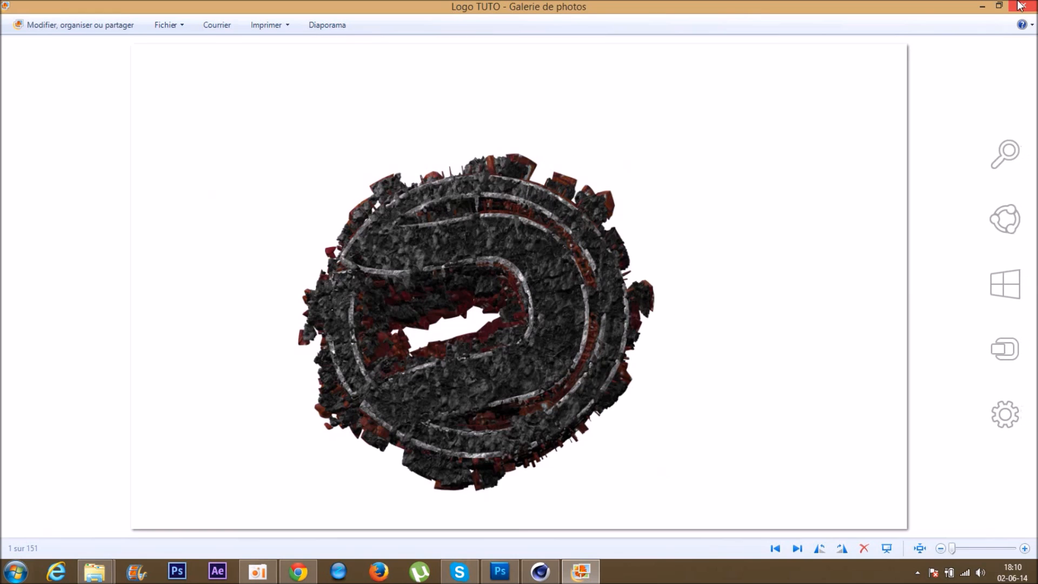